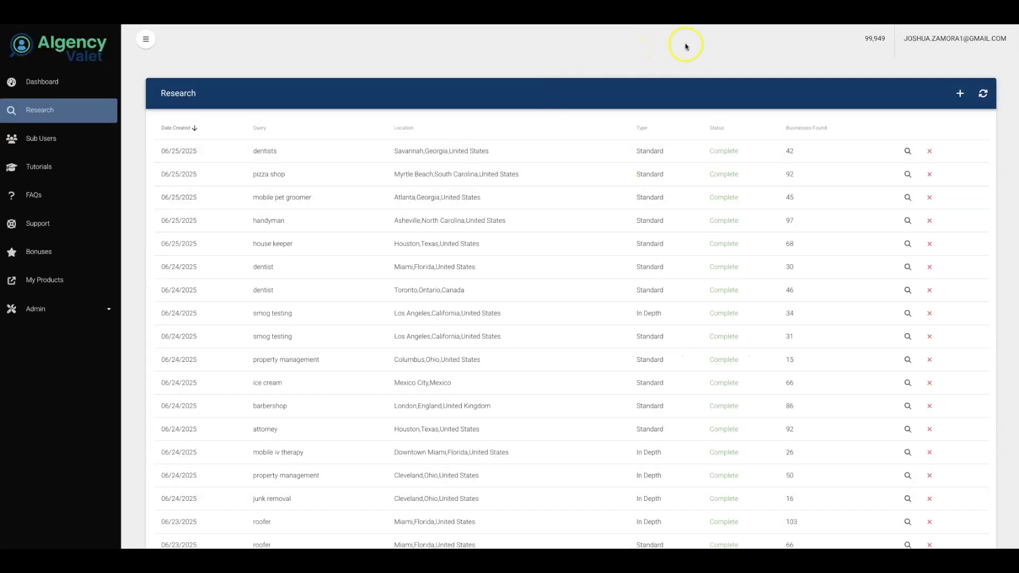
- Create and start a Standard research for the query "mechanic" in New Orleans,Louisiana,United States
left_click(961, 94)
left_click(141, 219)
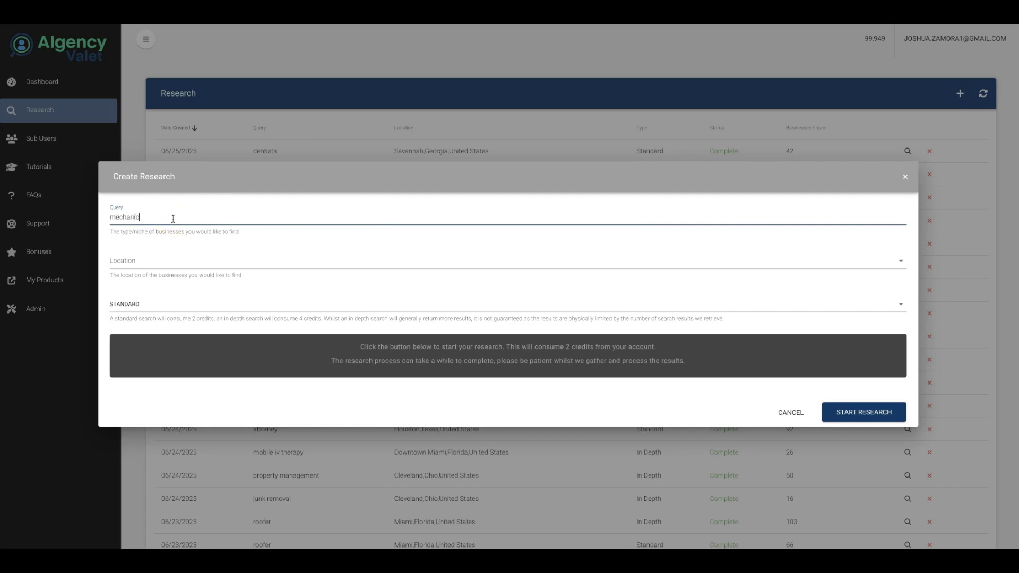
left_click(169, 263)
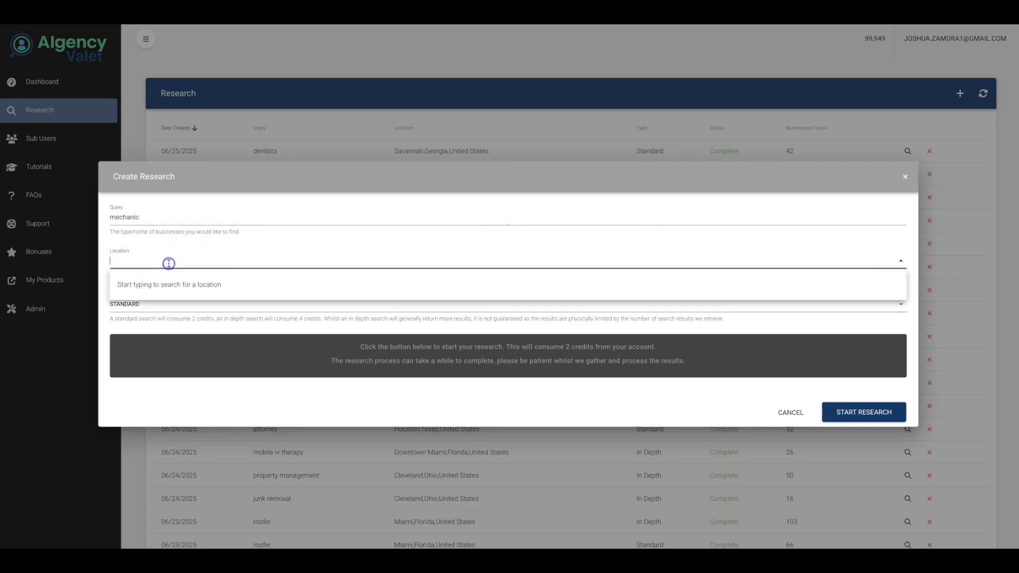
type("L")
type("o")
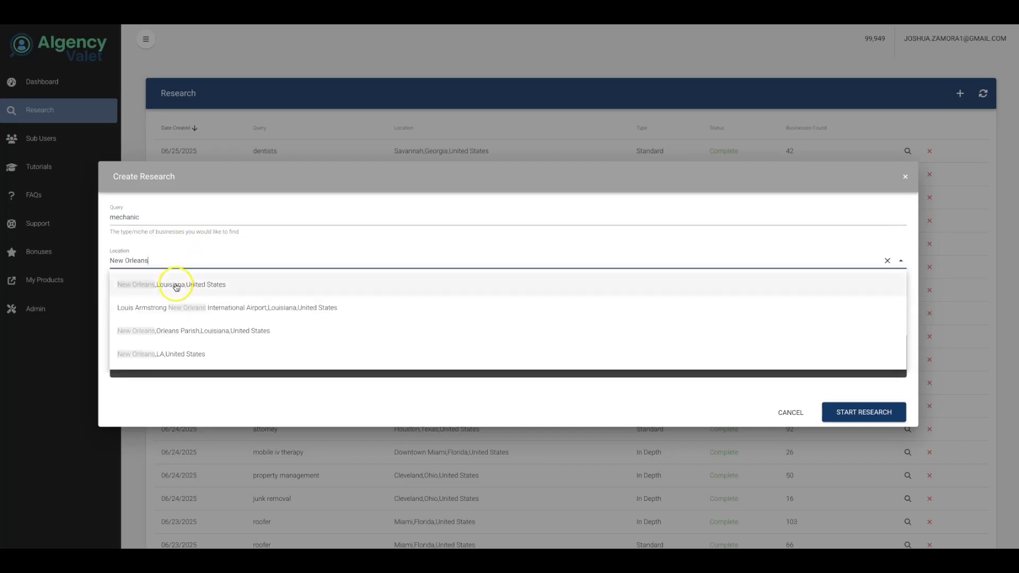
left_click(176, 285)
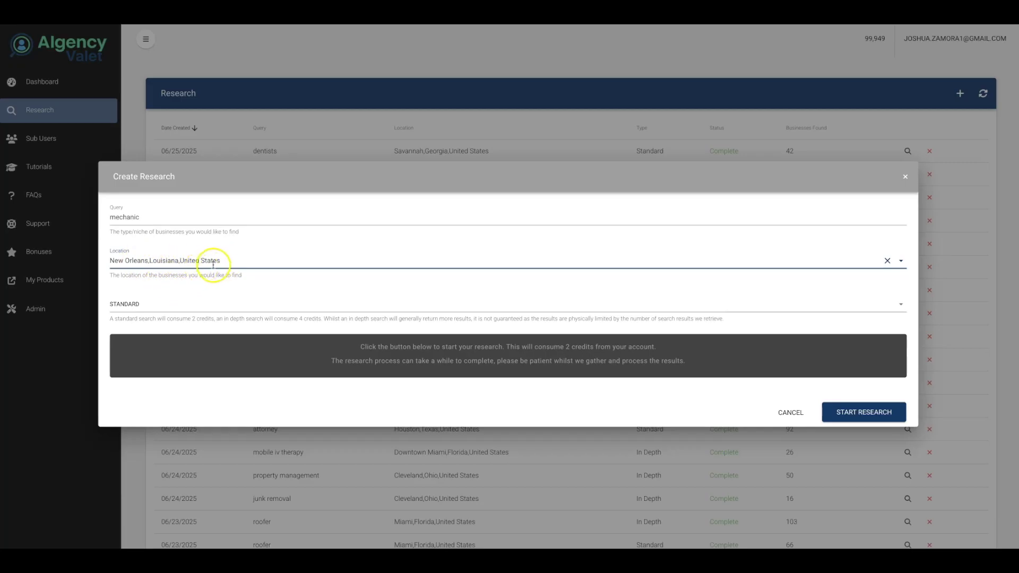
left_click(147, 306)
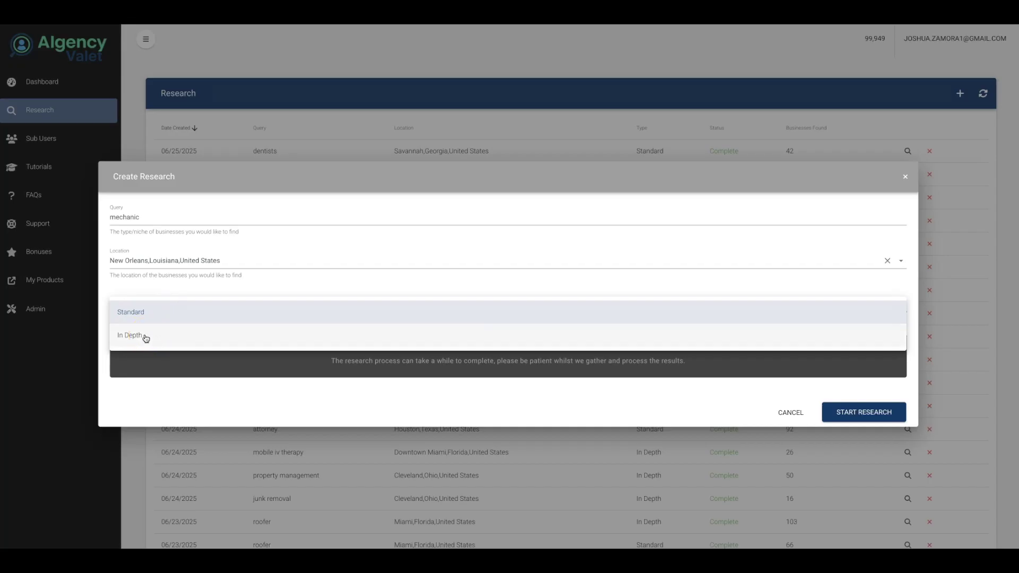
left_click(223, 377)
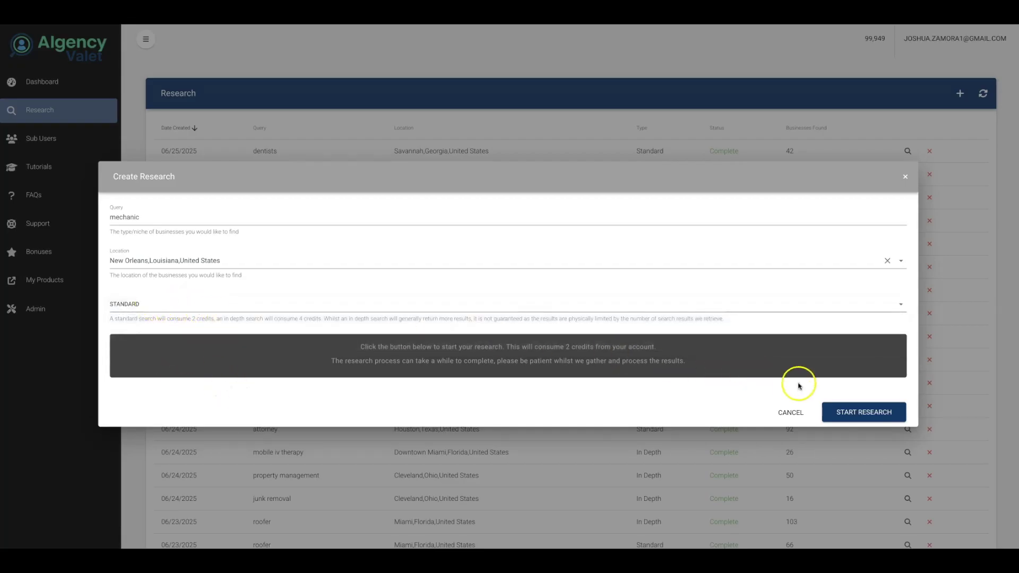
left_click(864, 415)
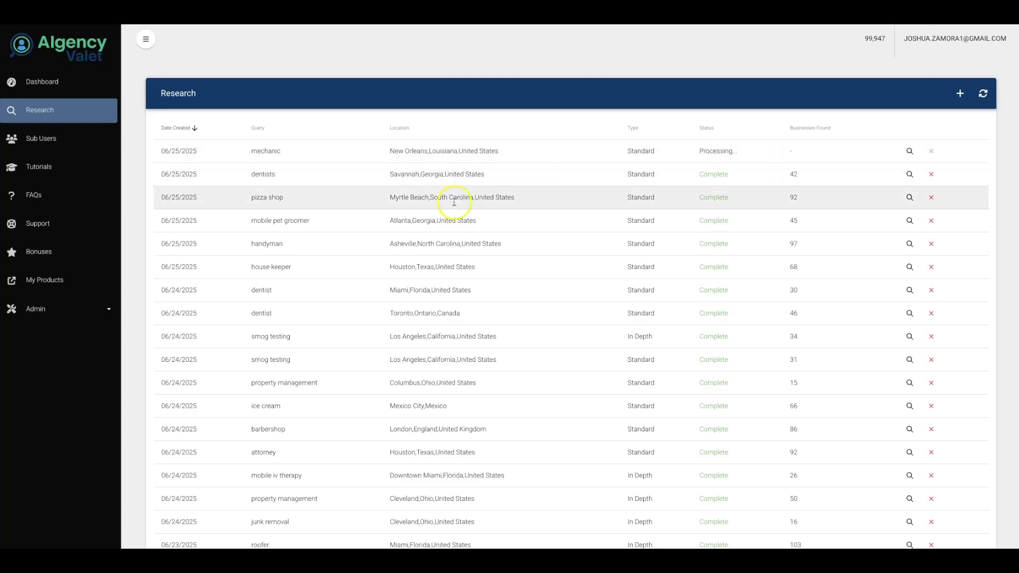
- Review the list of existing researches, examining the range of queries and locations
scroll(356, 206, "down", 4)
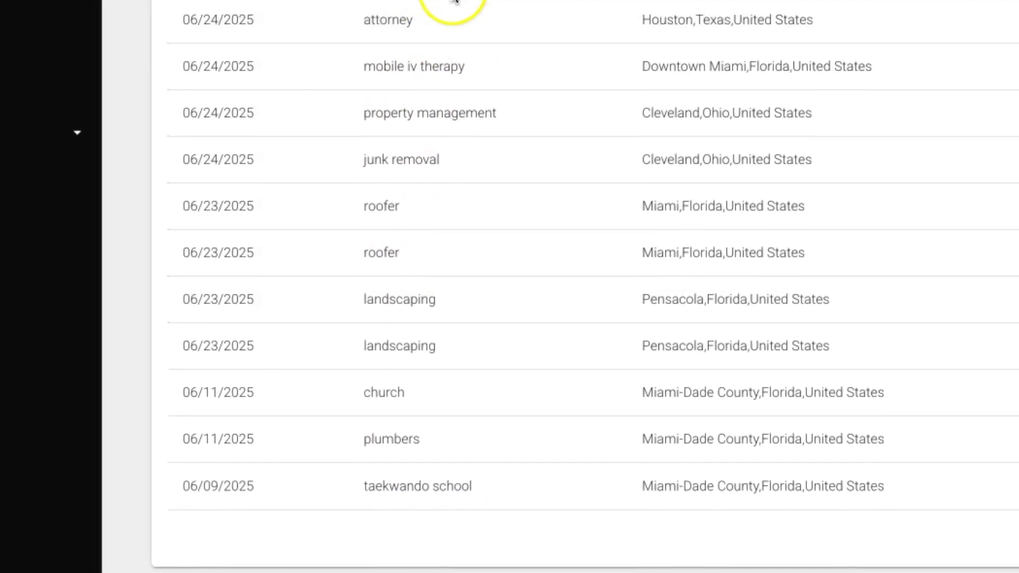
scroll(427, 3, "up", 2)
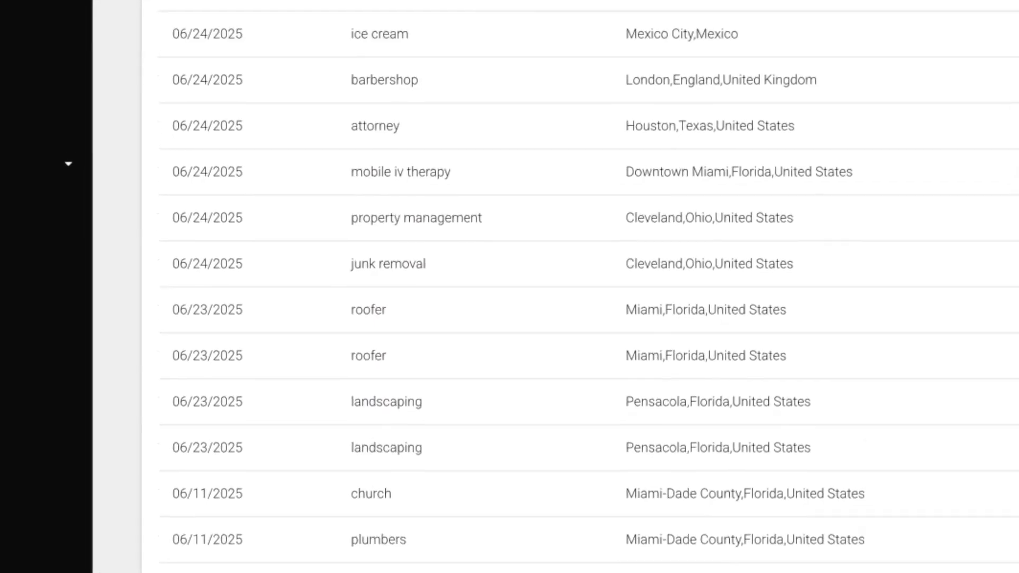
scroll(584, 287, "up", 4)
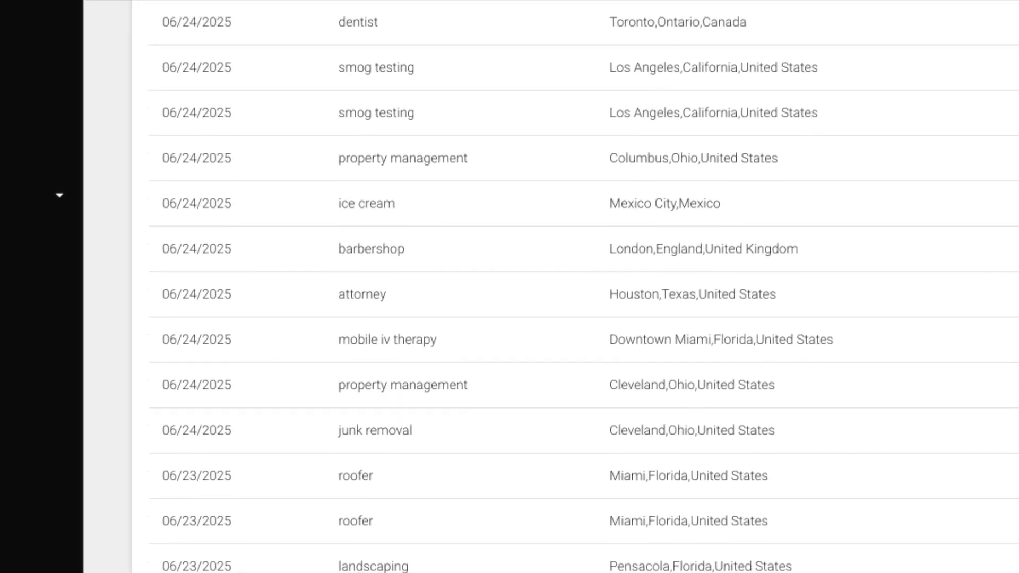
scroll(584, 287, "up", 2)
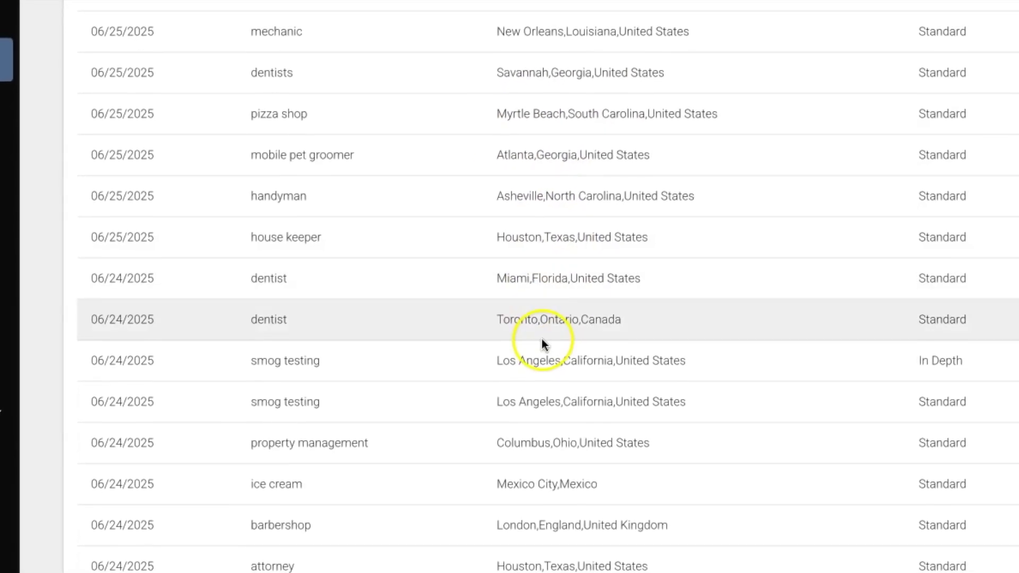
scroll(541, 340, "down", 2)
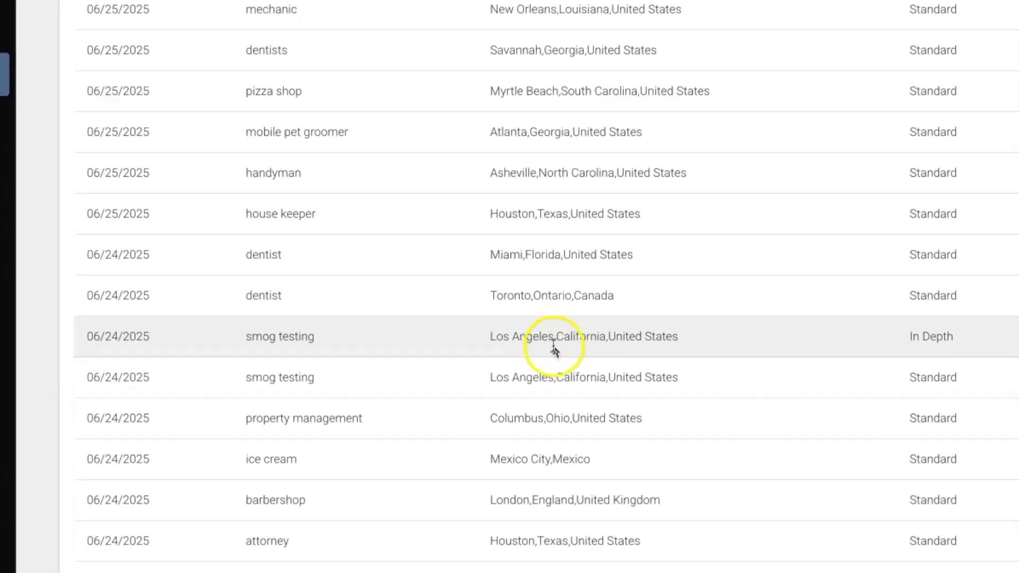
scroll(528, 385, "down", 1)
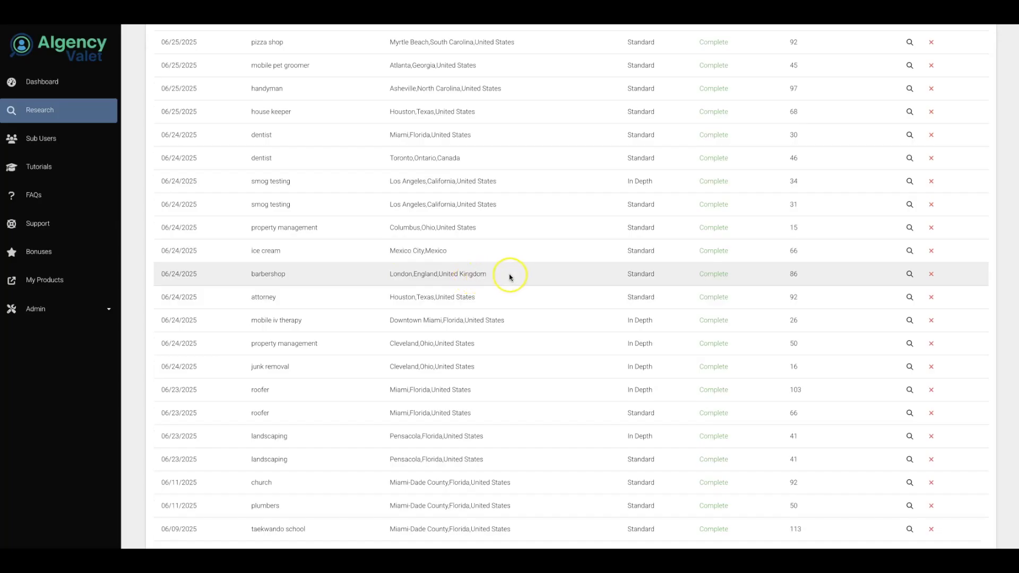
scroll(558, 279, "up", 1)
scroll(559, 280, "down", 2)
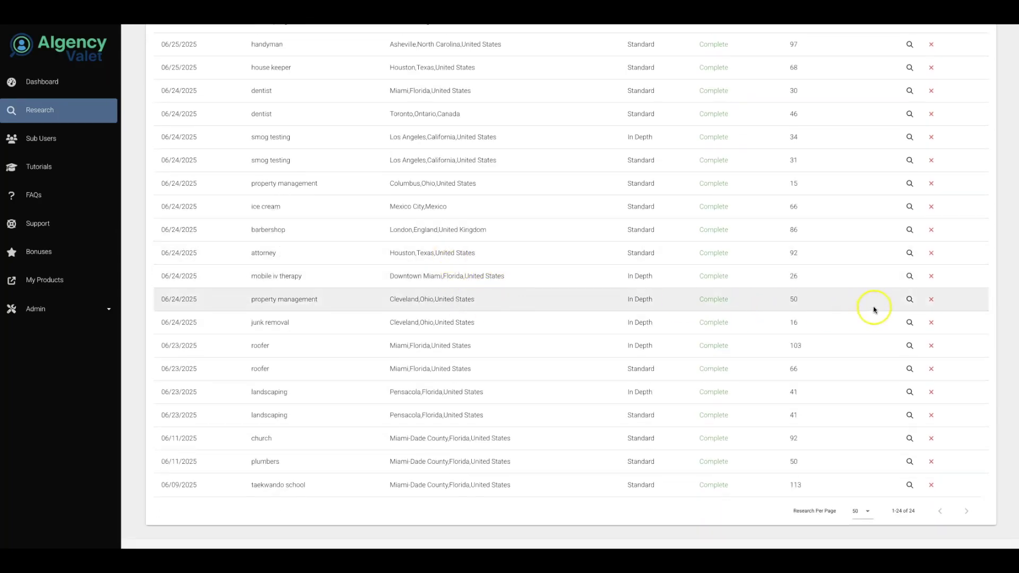
- Open the In Depth property management research for Cleveland, Ohio and inspect the general details and problems of Total Management
left_click(910, 299)
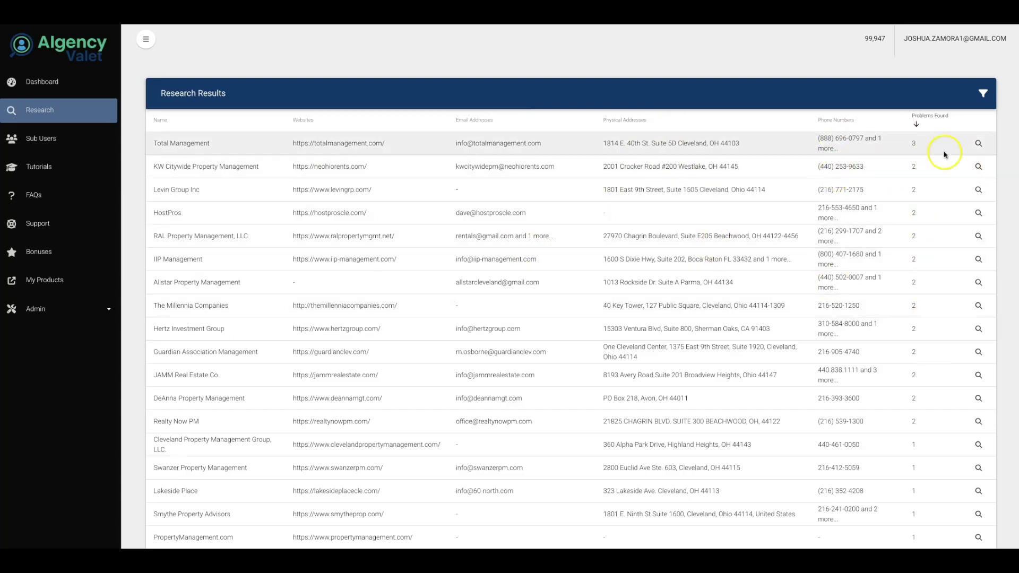
left_click(979, 144)
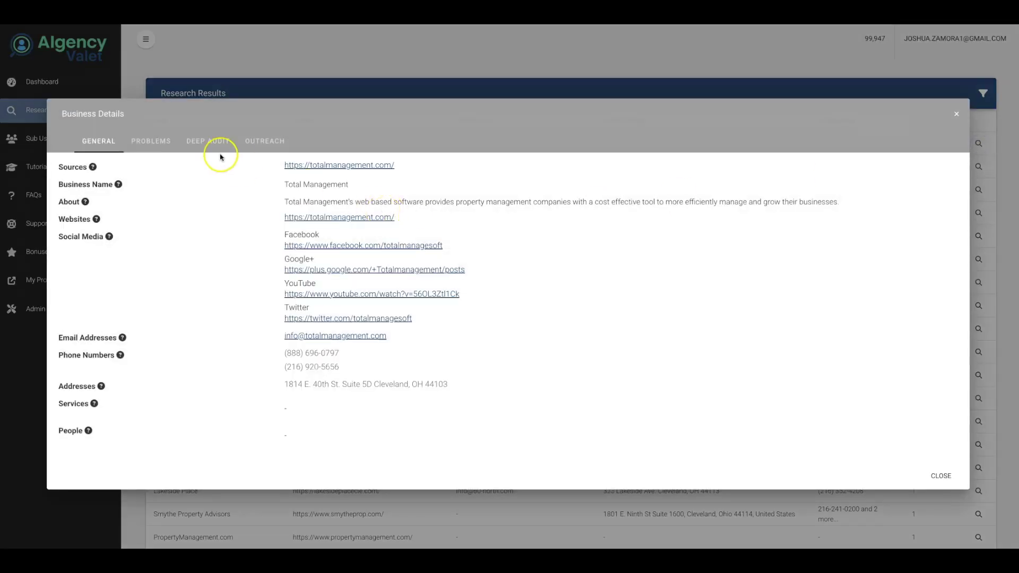
left_click(142, 137)
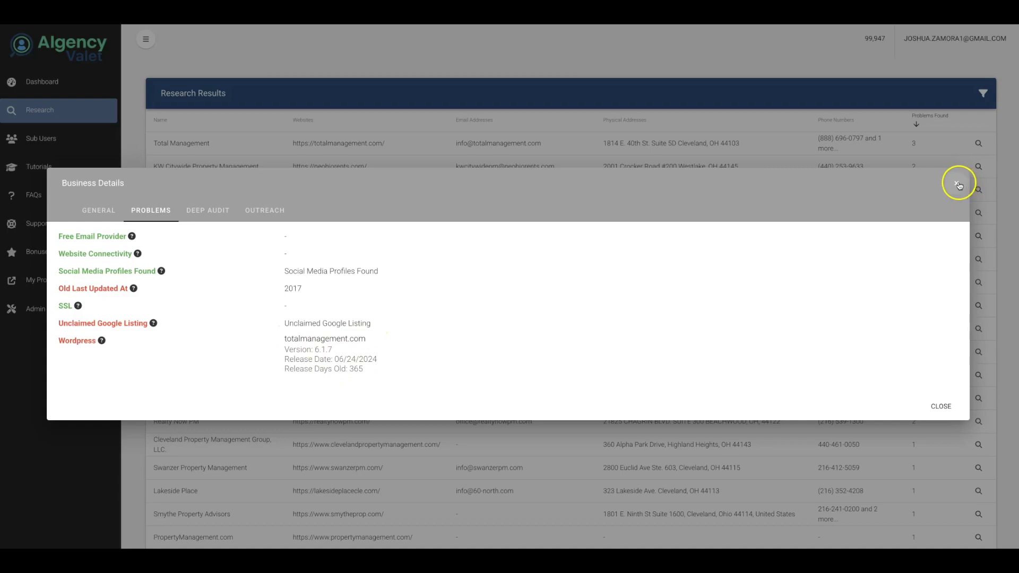
left_click(958, 184)
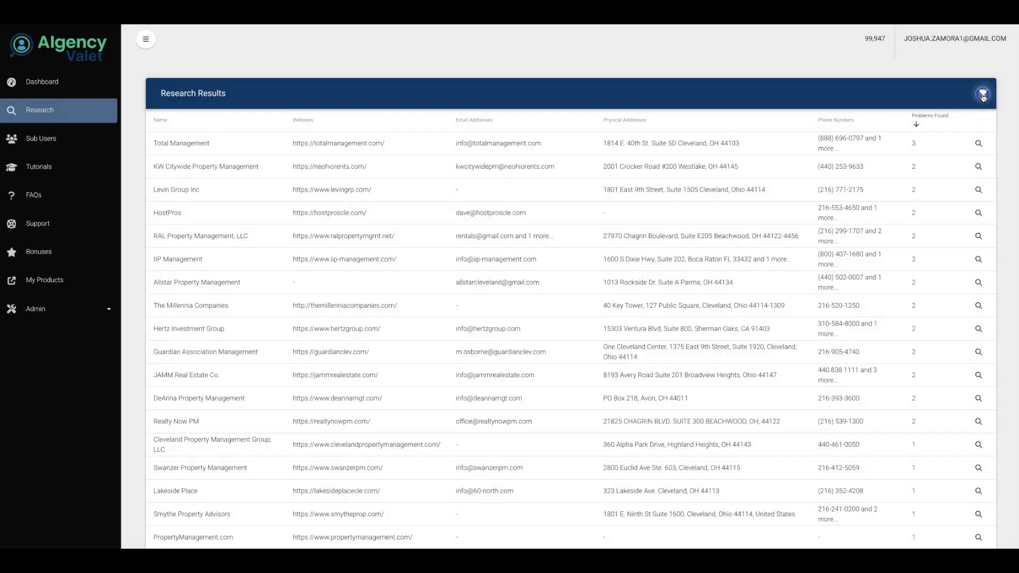
- Filter the research results to businesses with an Unclaimed Google Listing
left_click(983, 95)
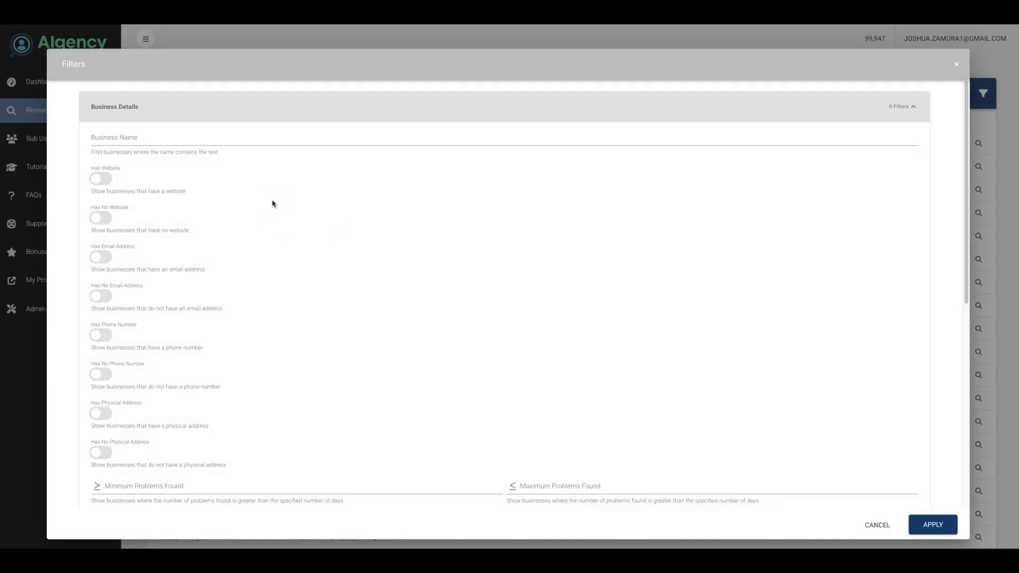
scroll(273, 203, "down", 6)
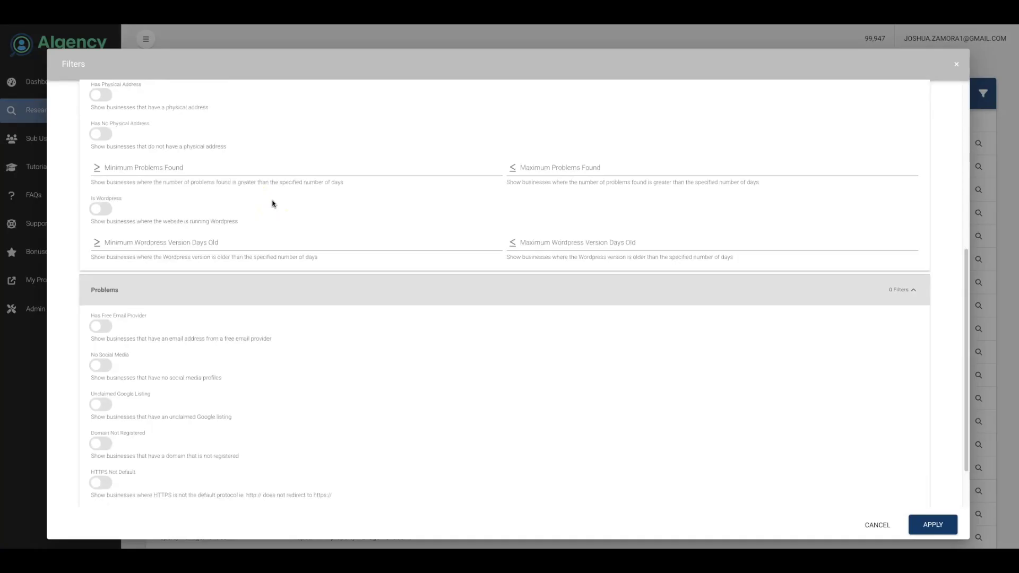
scroll(273, 203, "down", 2)
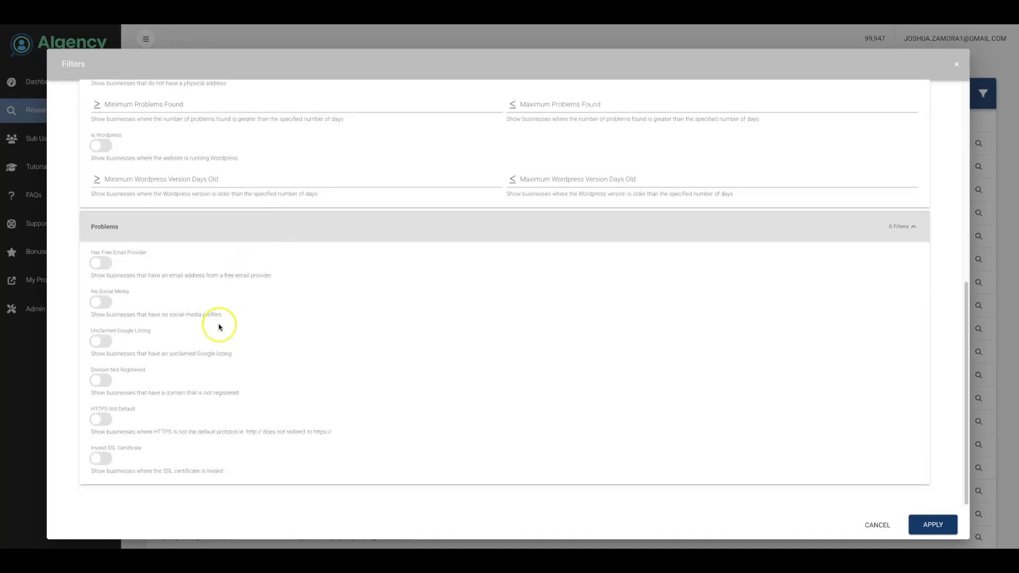
left_click(110, 345)
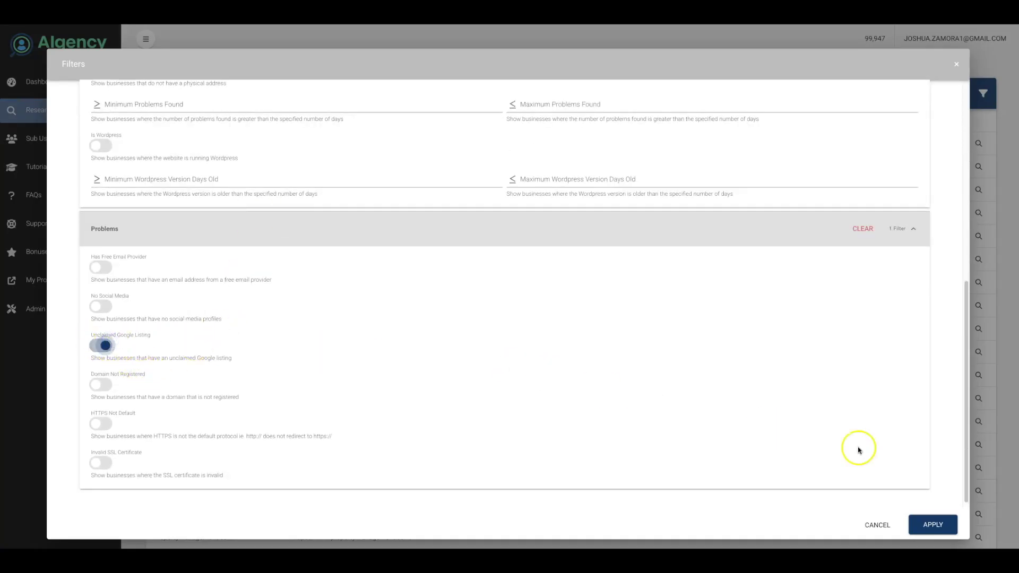
left_click(928, 522)
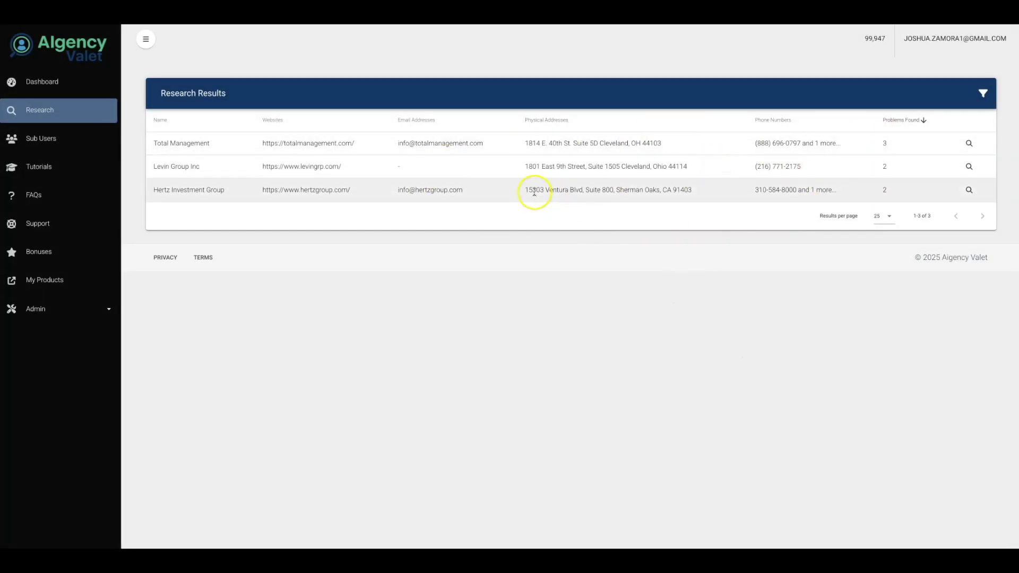
- Inspect the problems of Levin Group Inc, highlighting its Google listing entry and its social media profiles entry
left_click(972, 167)
left_click(169, 180)
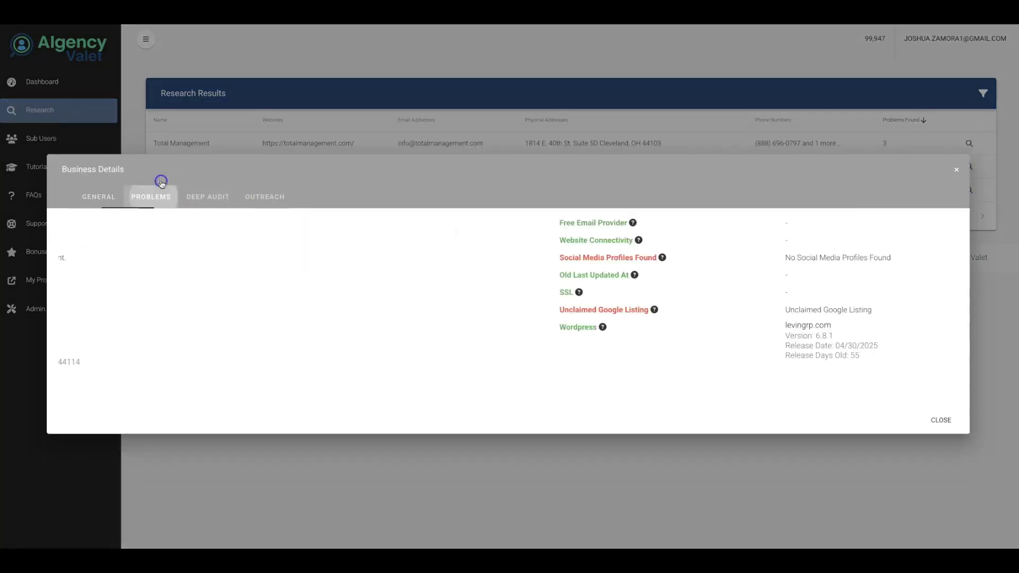
mouse_move(150, 325)
left_click_drag(244, 326, 410, 325)
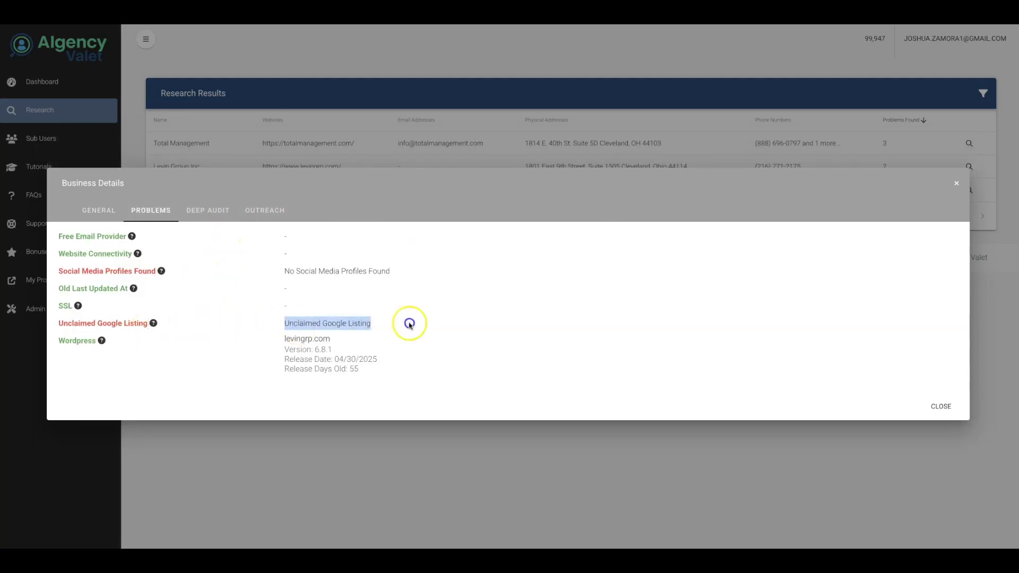
left_click(379, 308)
left_click_drag(270, 269, 398, 273)
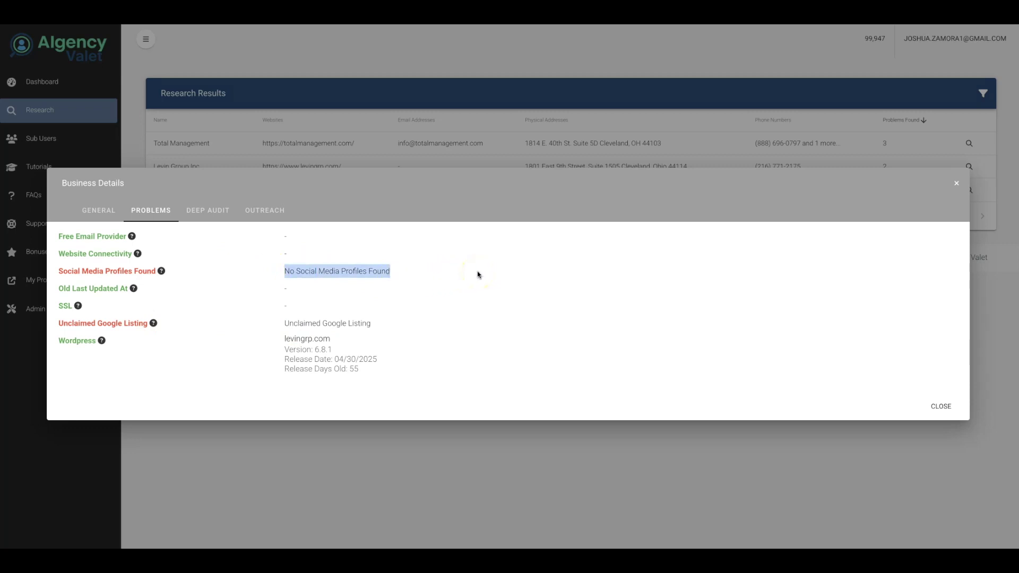
left_click(221, 218)
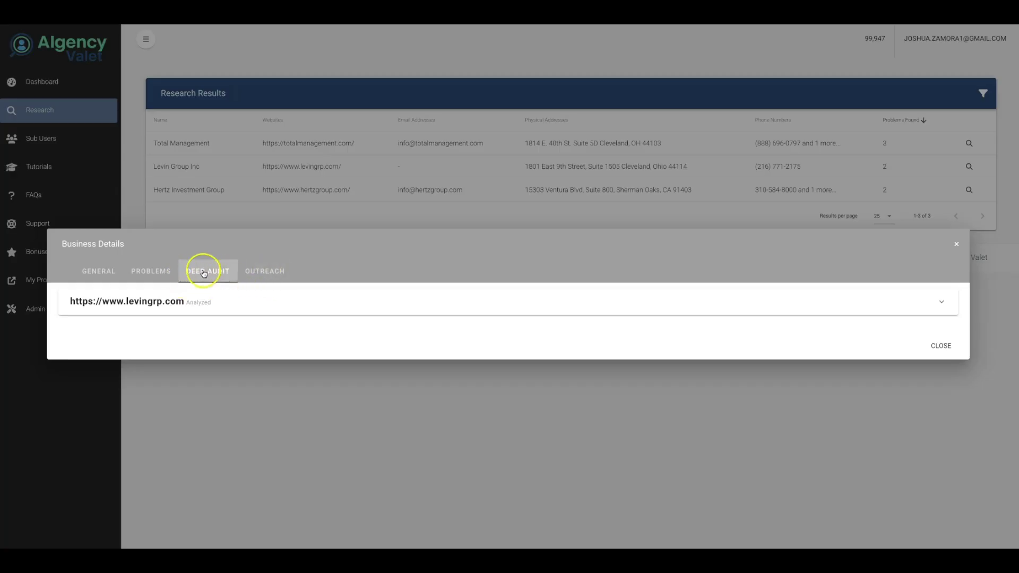
left_click(940, 305)
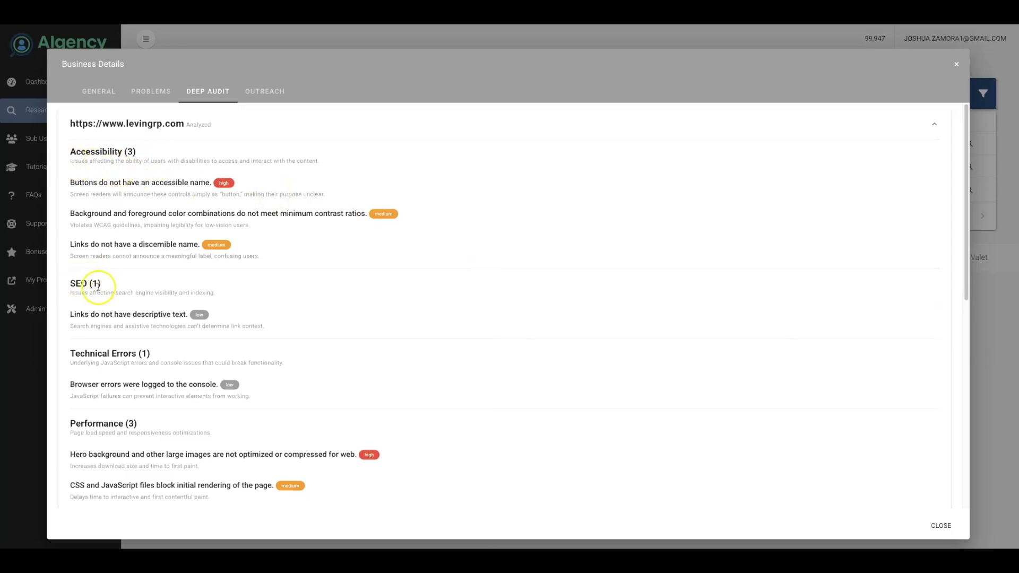
scroll(101, 290, "down", 2)
scroll(153, 298, "down", 2)
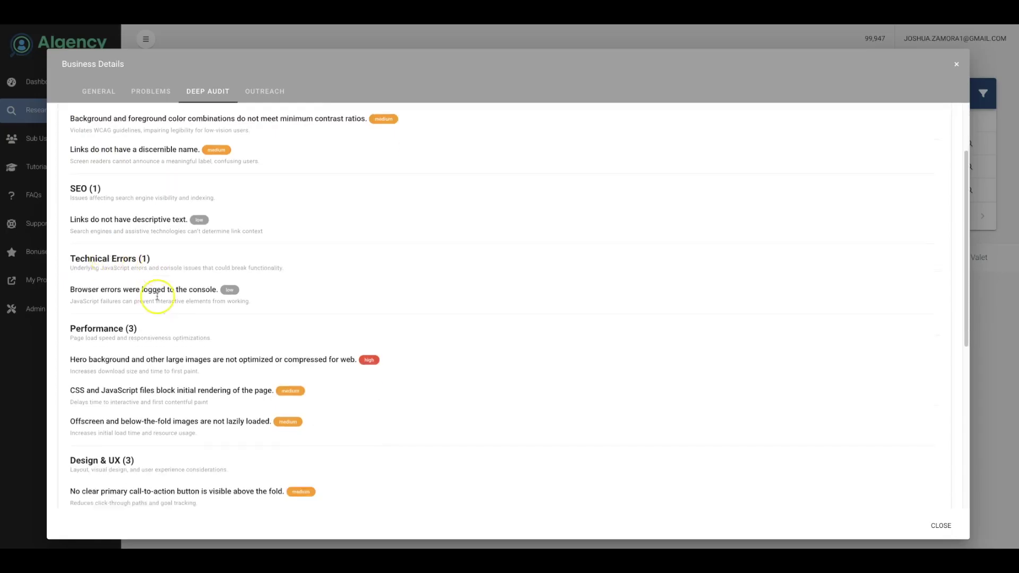
scroll(126, 311, "down", 2)
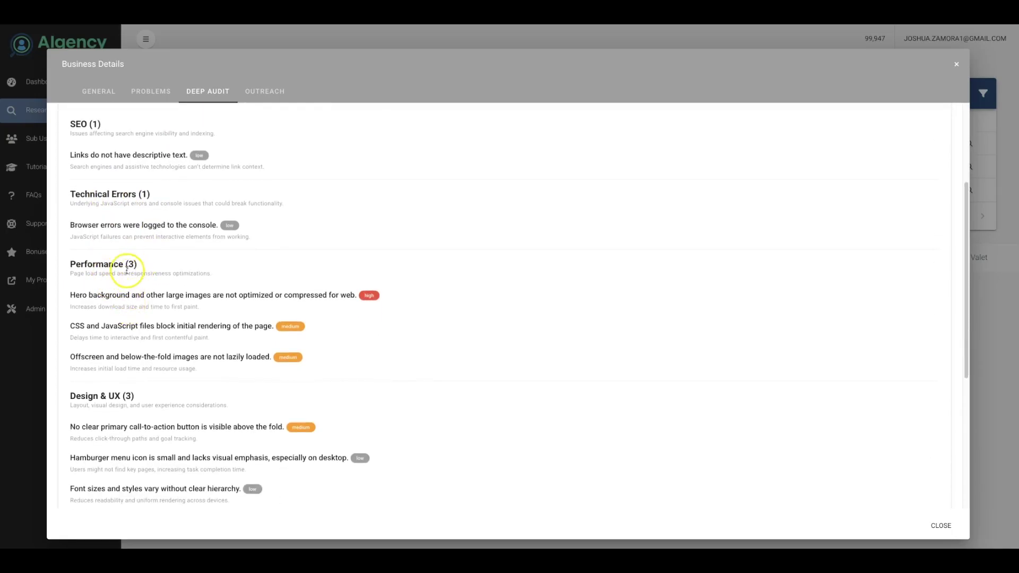
scroll(161, 275, "down", 1)
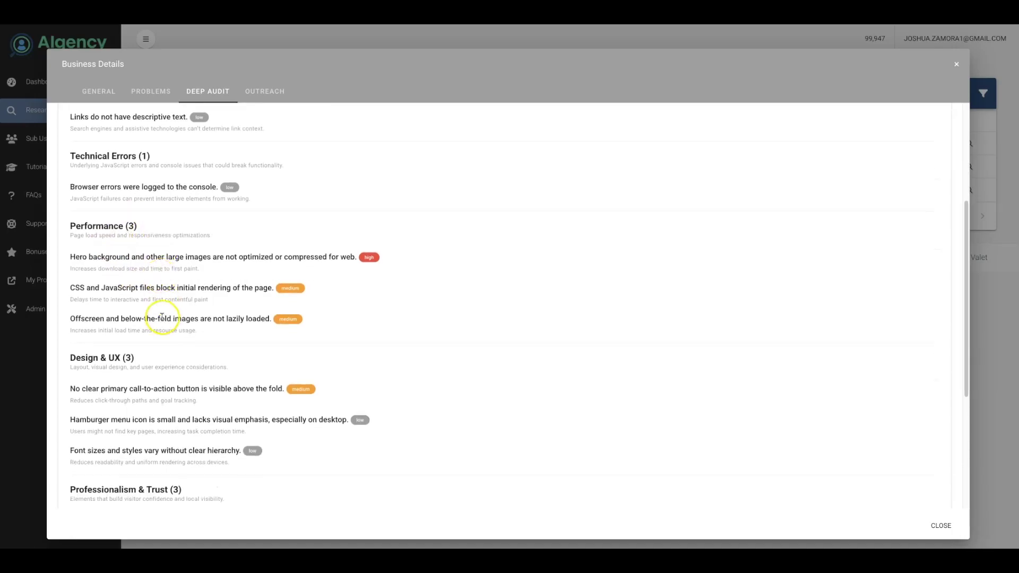
scroll(133, 351, "down", 1)
scroll(143, 399, "down", 3)
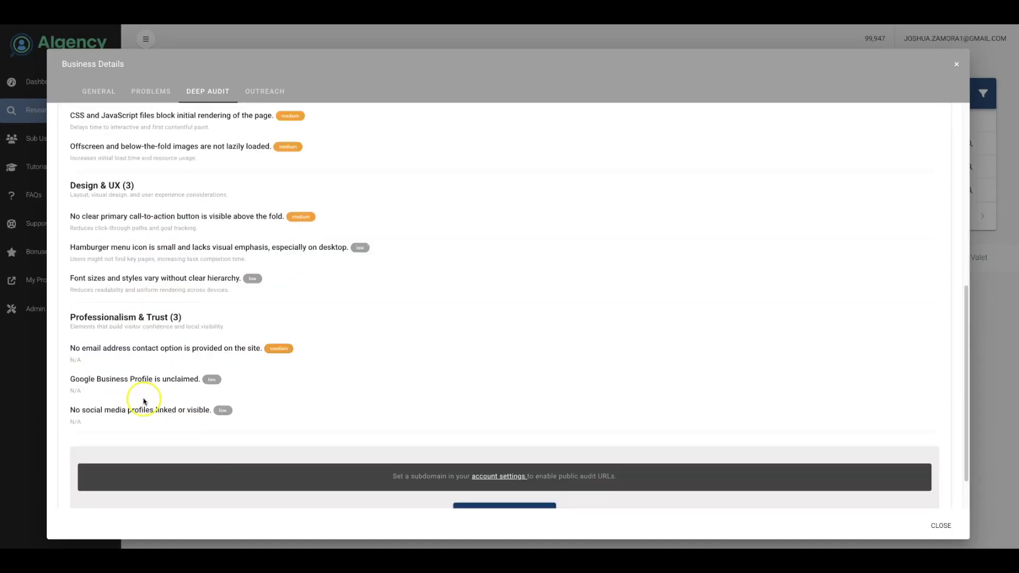
scroll(168, 327, "up", 8)
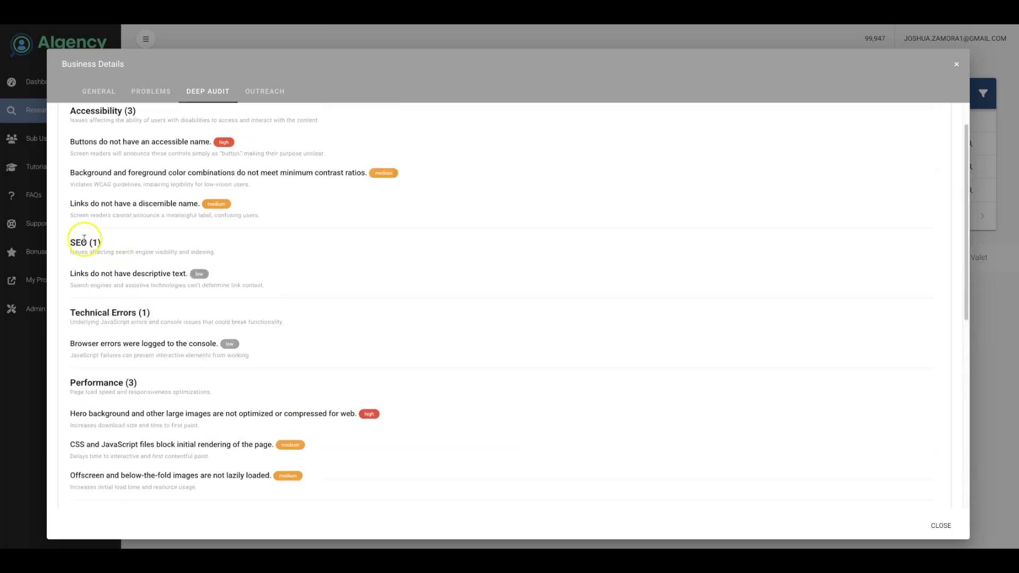
scroll(103, 253, "up", 1)
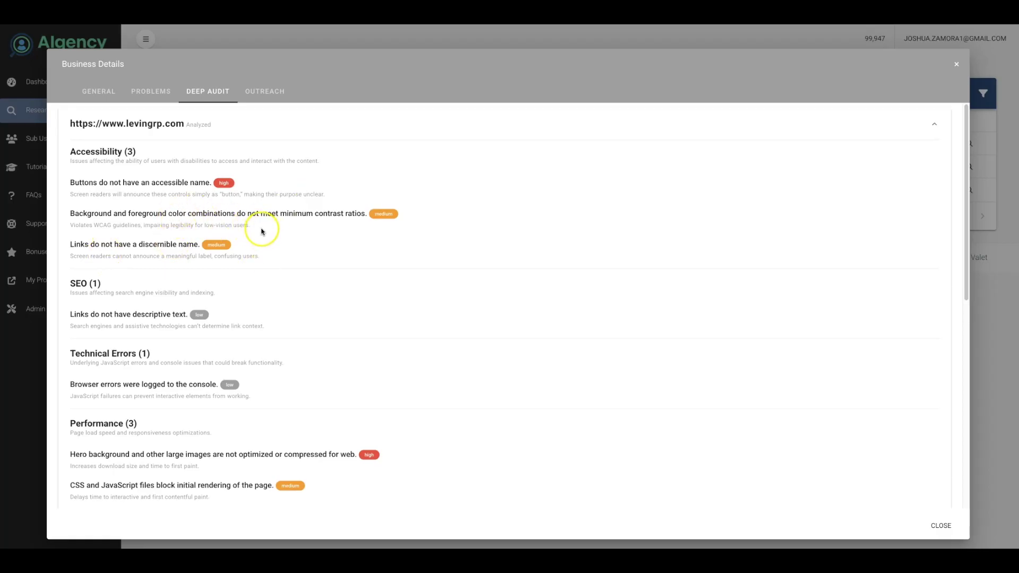
scroll(262, 232, "down", 10)
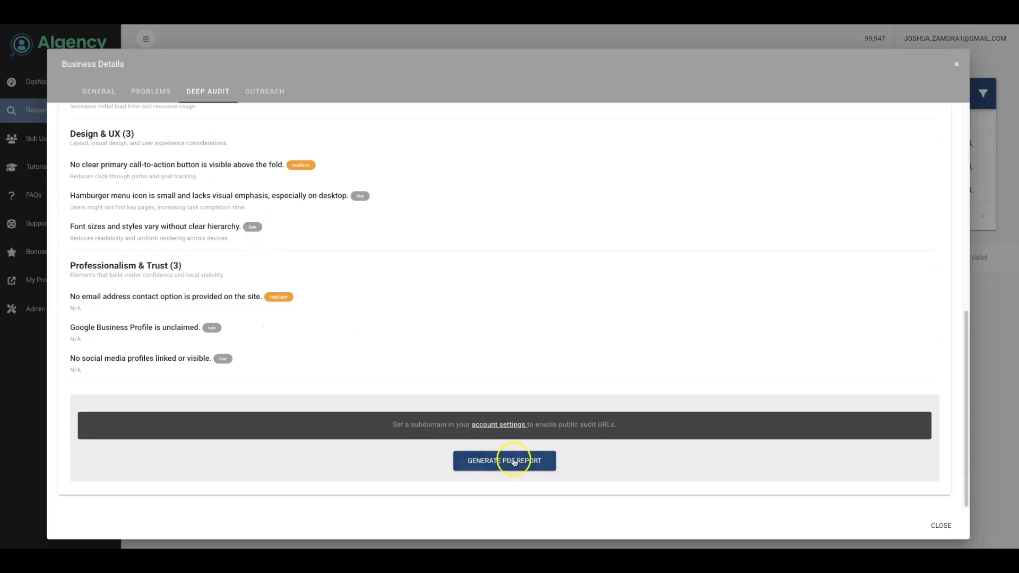
- Set up a PDF report and select the accessible button name, SEO, hero image optimization and missing email contact issues
left_click(514, 461)
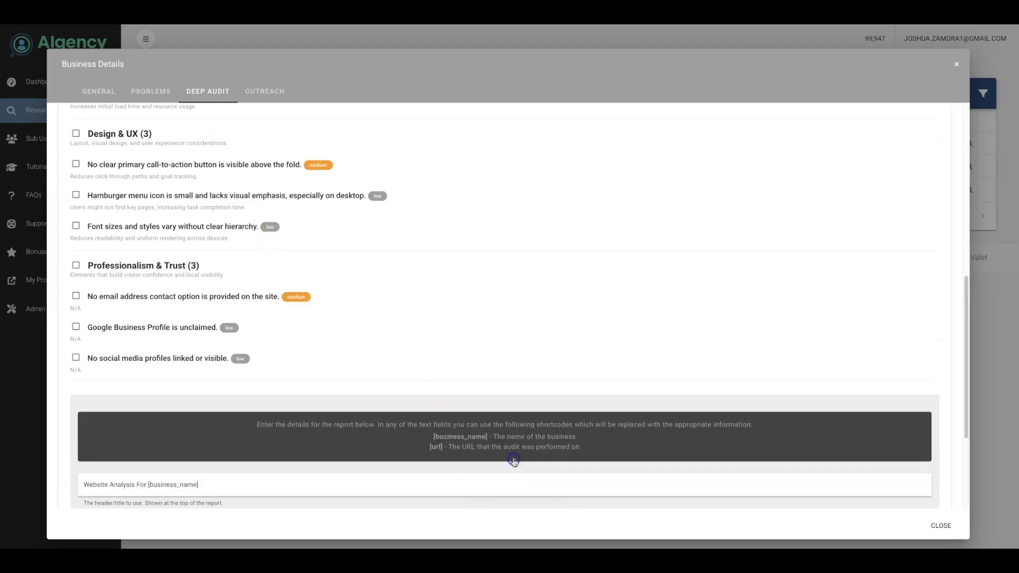
scroll(125, 296, "up", 5)
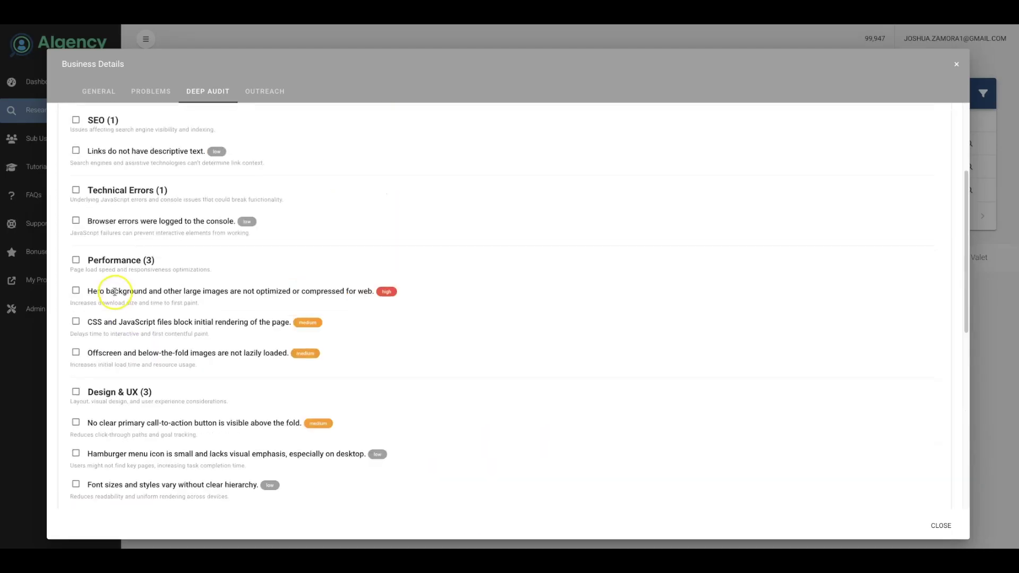
scroll(106, 291, "up", 3)
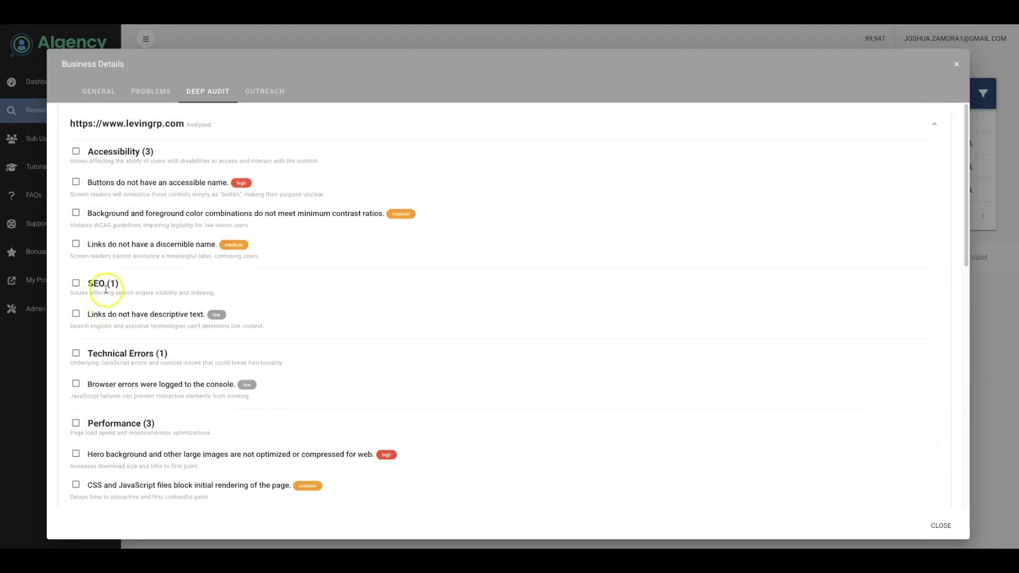
scroll(98, 260, "down", 1)
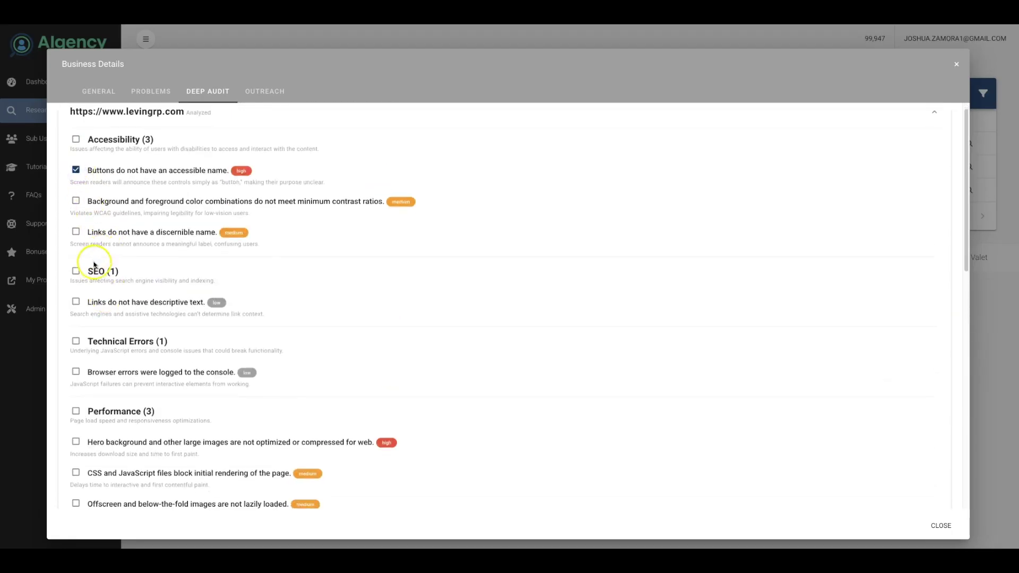
left_click(76, 272)
scroll(80, 271, "down", 3)
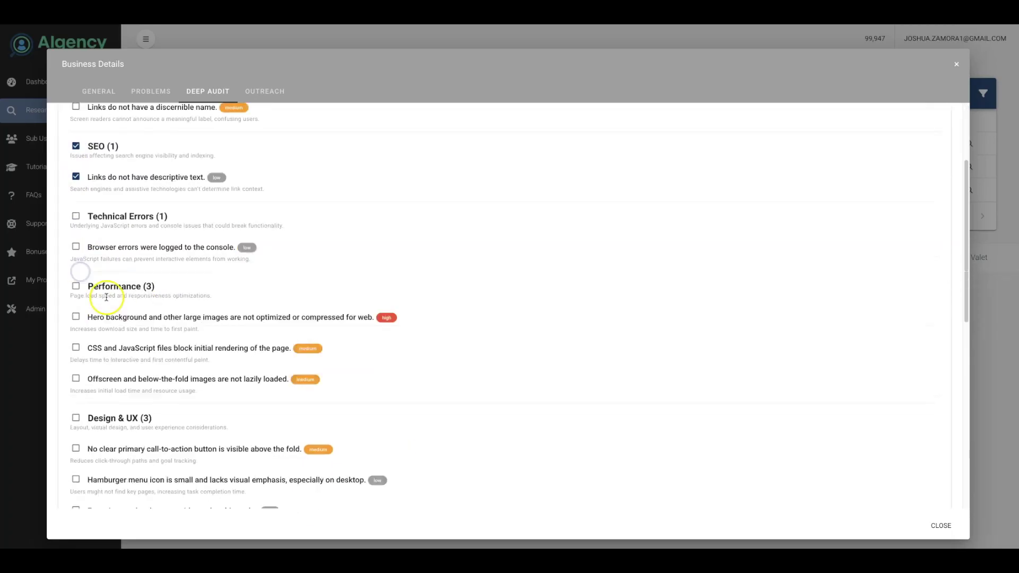
scroll(126, 296, "down", 3)
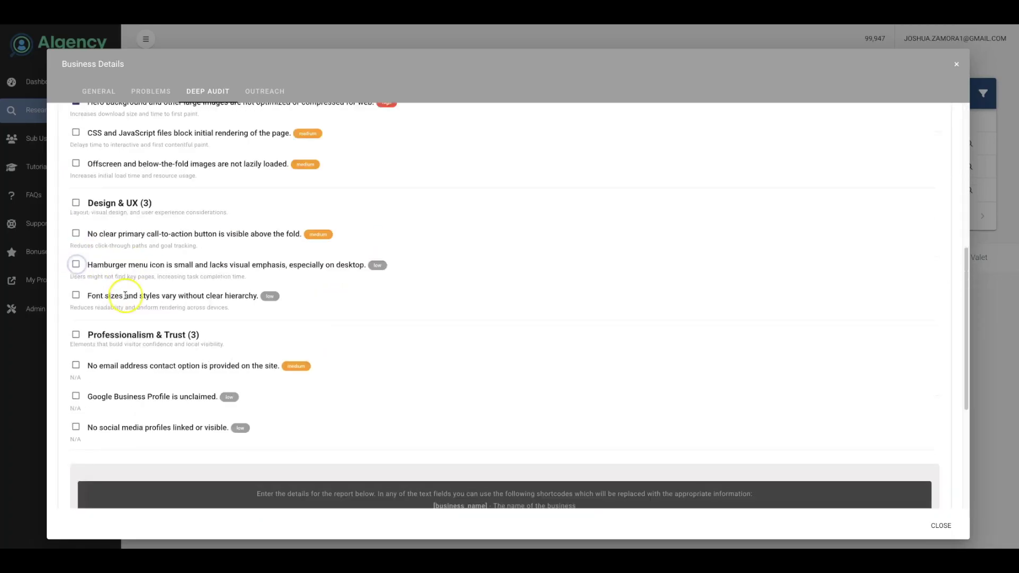
left_click(76, 366)
scroll(159, 357, "down", 3)
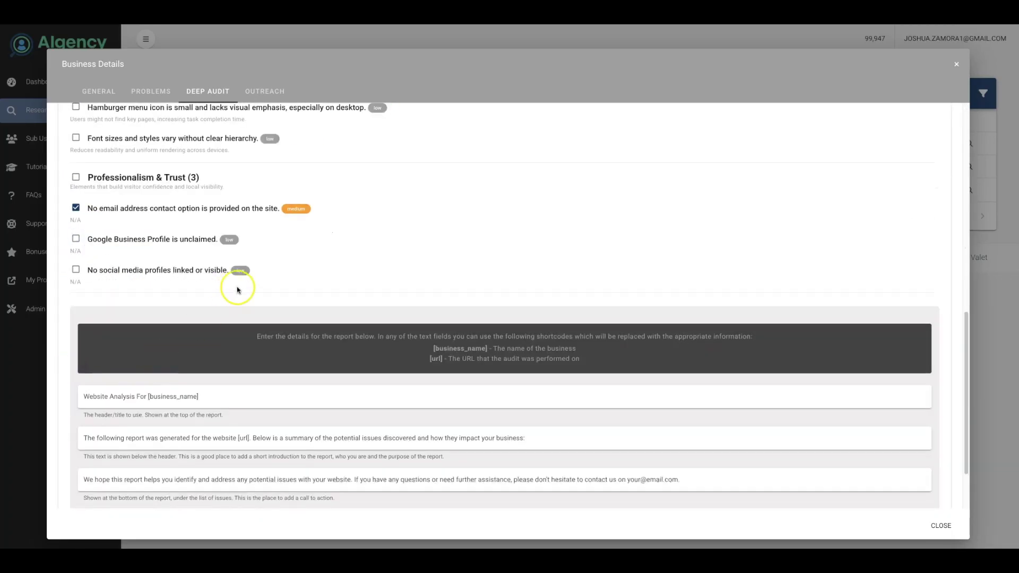
- Review the selected issues and the report's title, introduction and closing text, and close the business details without generating the report
scroll(234, 276, "up", 6)
scroll(280, 256, "up", 2)
scroll(223, 228, "down", 1)
scroll(159, 249, "down", 8)
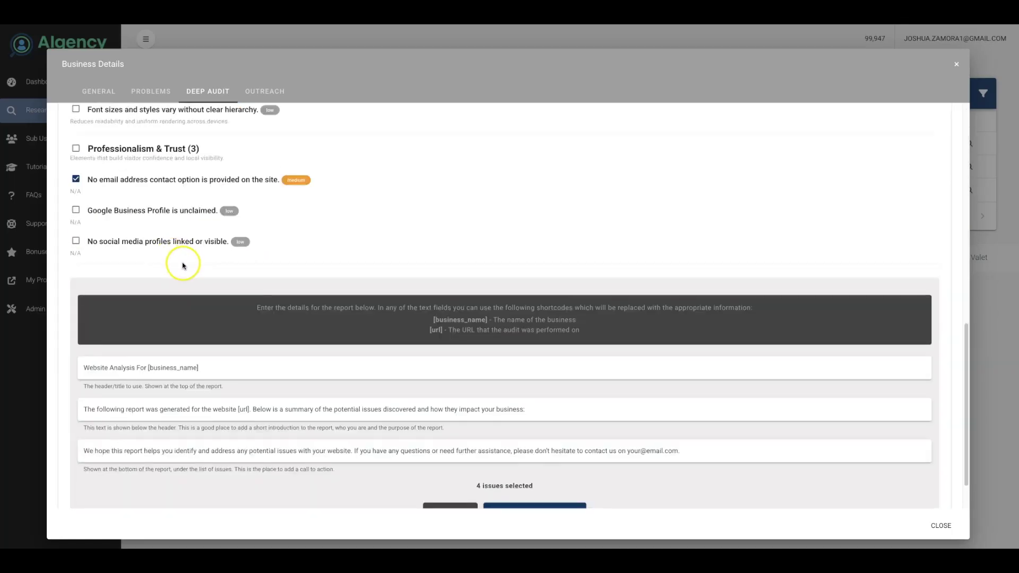
scroll(366, 223, "down", 1)
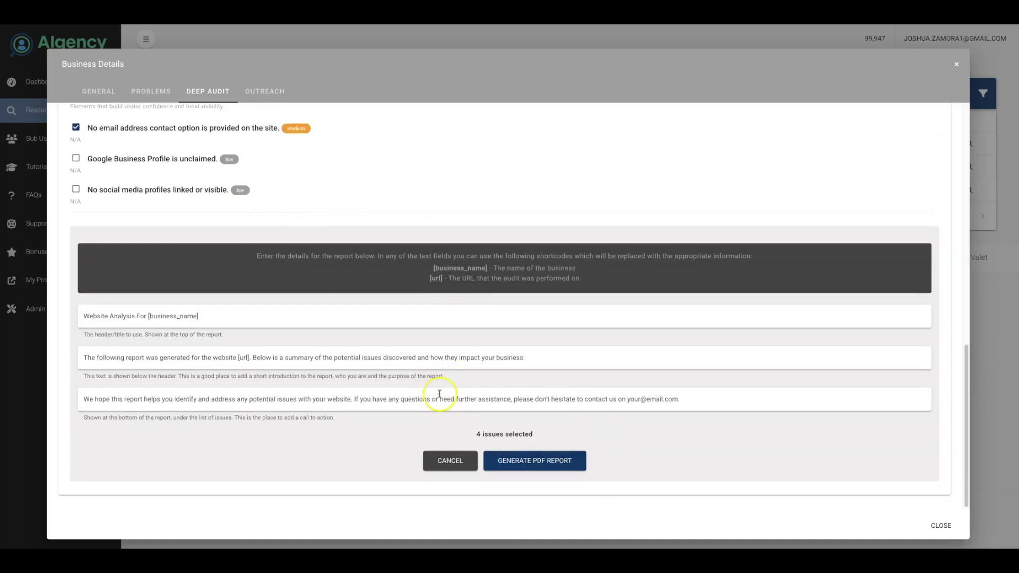
scroll(227, 229, "up", 1)
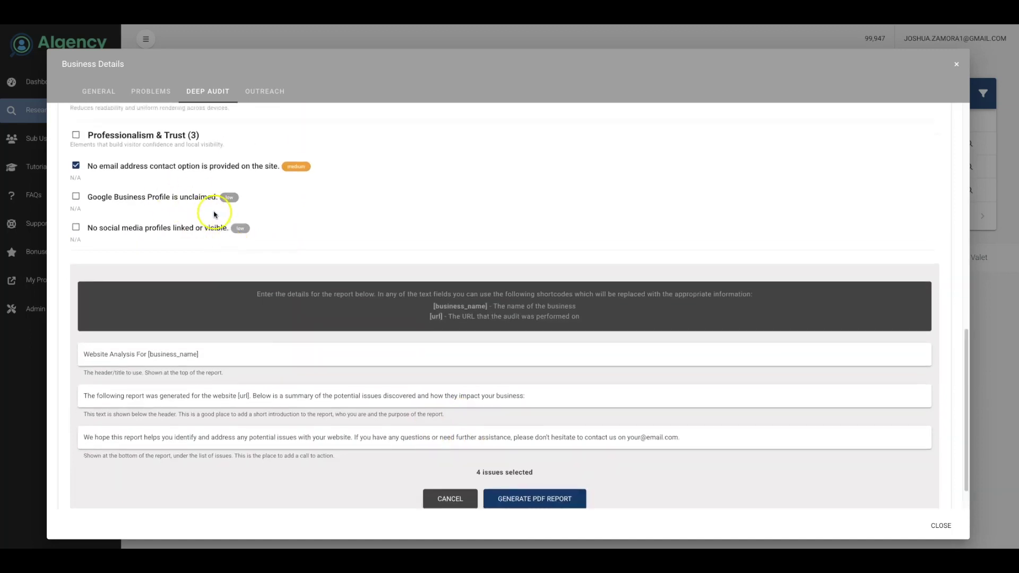
scroll(329, 183, "up", 1)
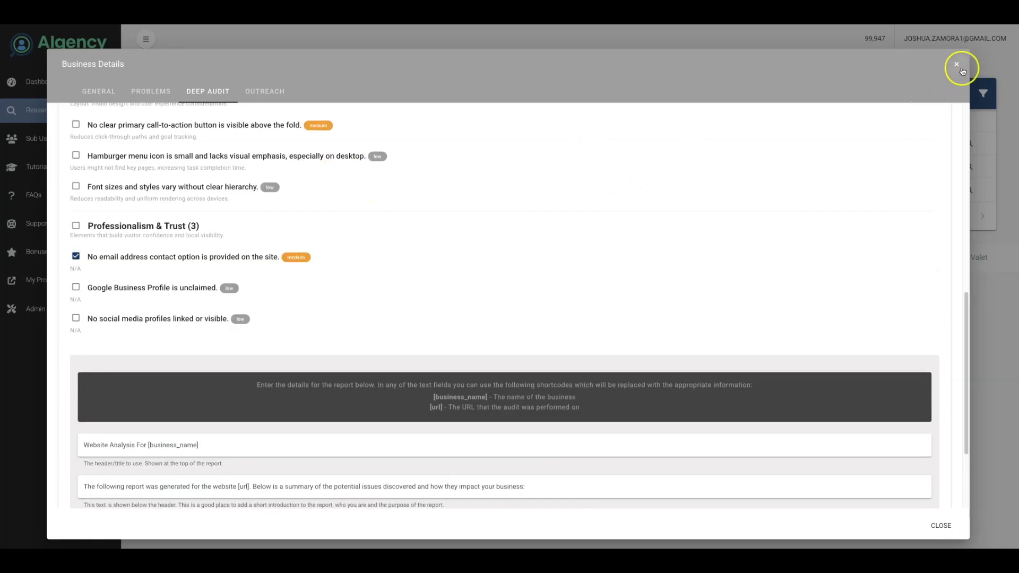
left_click(959, 64)
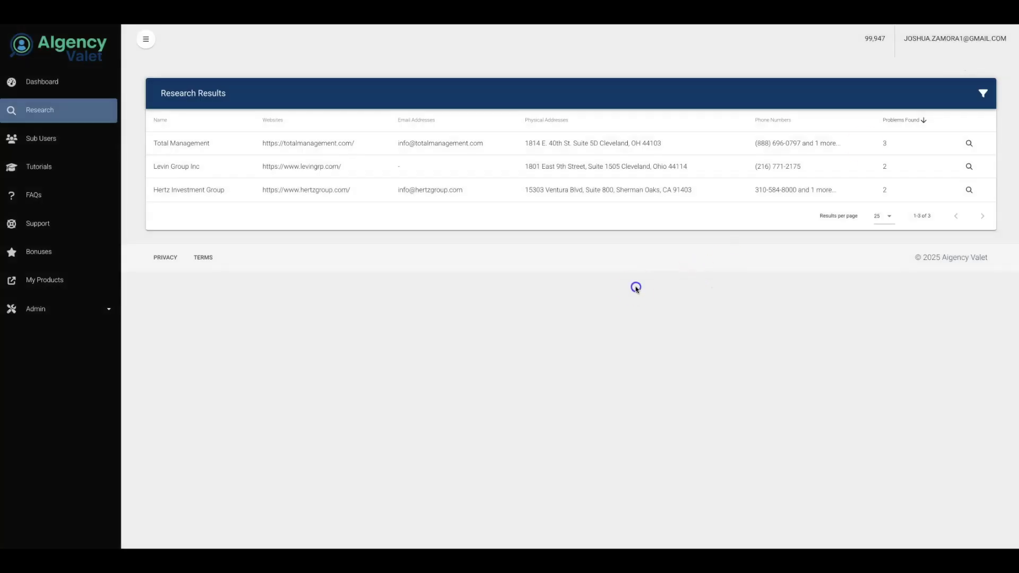
- Replace the Unclaimed Google Listing filter with Has Email Address on the research results
left_click(983, 91)
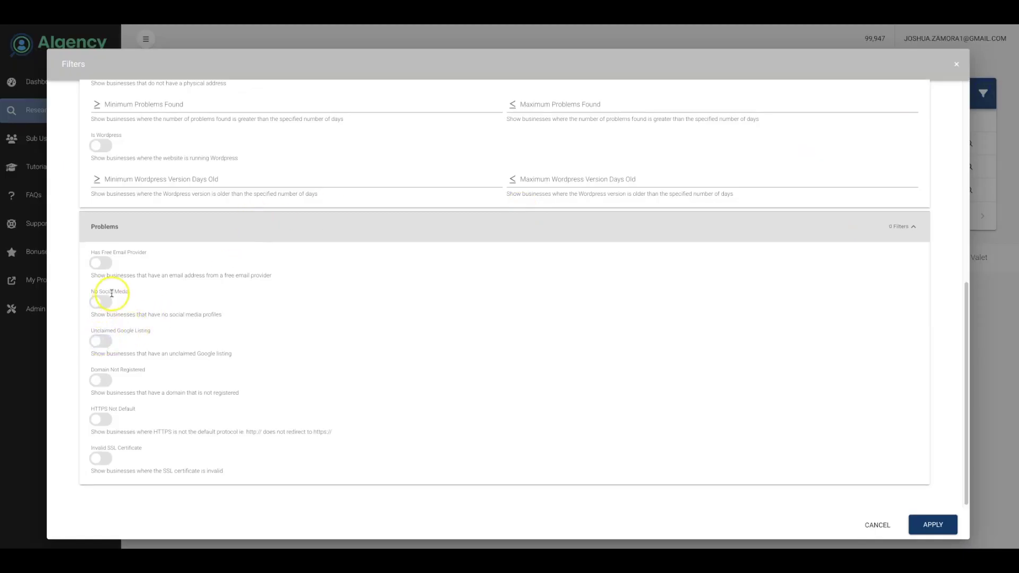
scroll(111, 291, "up", 6)
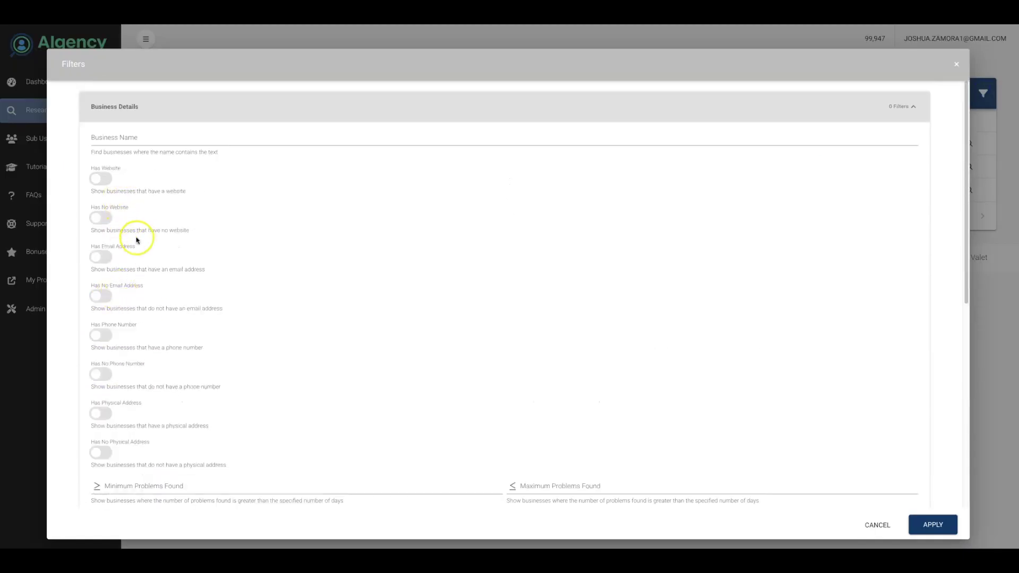
left_click(121, 261)
scroll(589, 329, "down", 6)
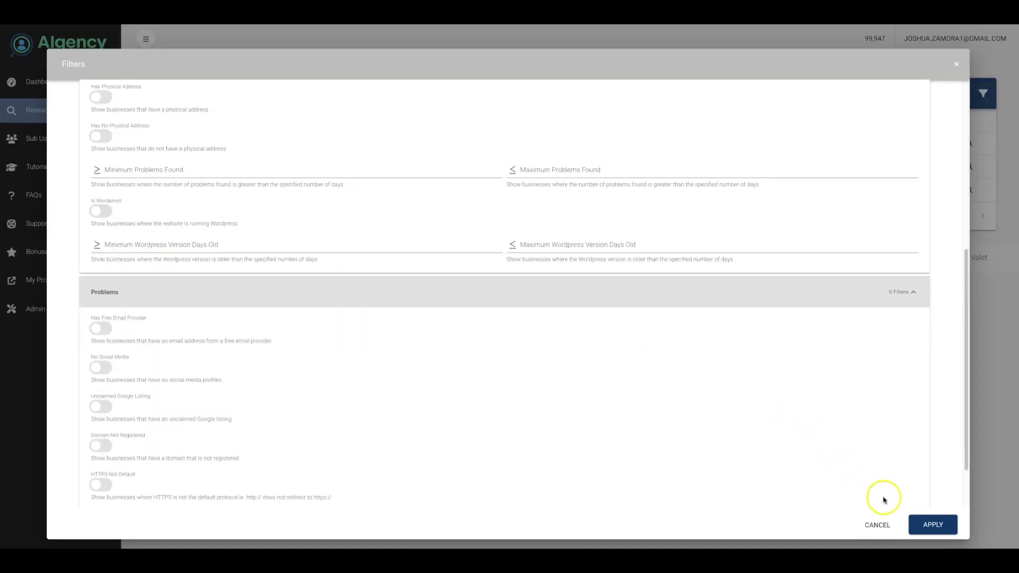
left_click(926, 523)
- Browse the businesses with an email address, checking the email addresses column across the whole page
scroll(612, 273, "down", 5)
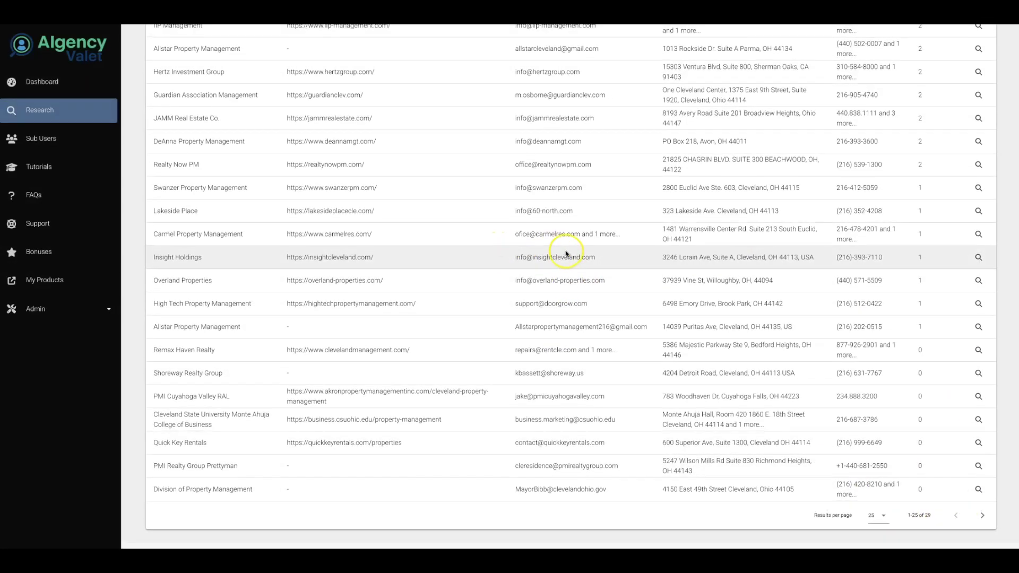
scroll(557, 252, "up", 2)
scroll(566, 253, "up", 2)
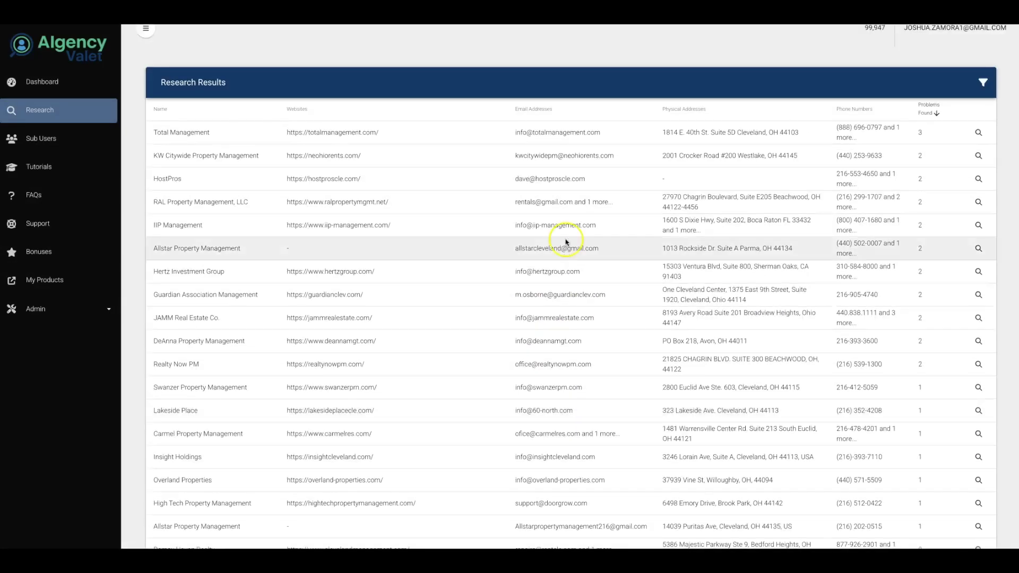
scroll(569, 227, "down", 4)
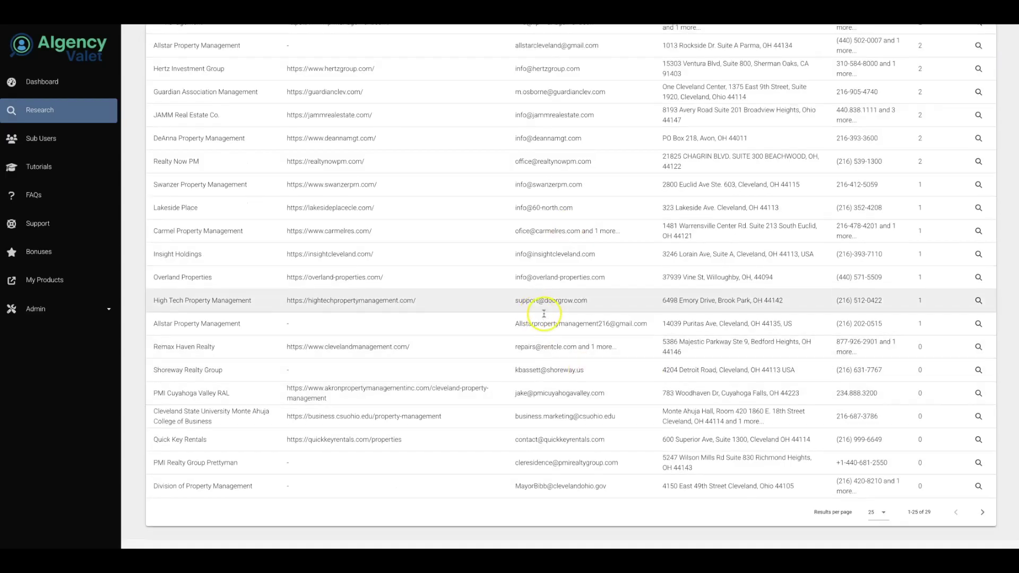
scroll(544, 297, "up", 3)
scroll(574, 228, "down", 5)
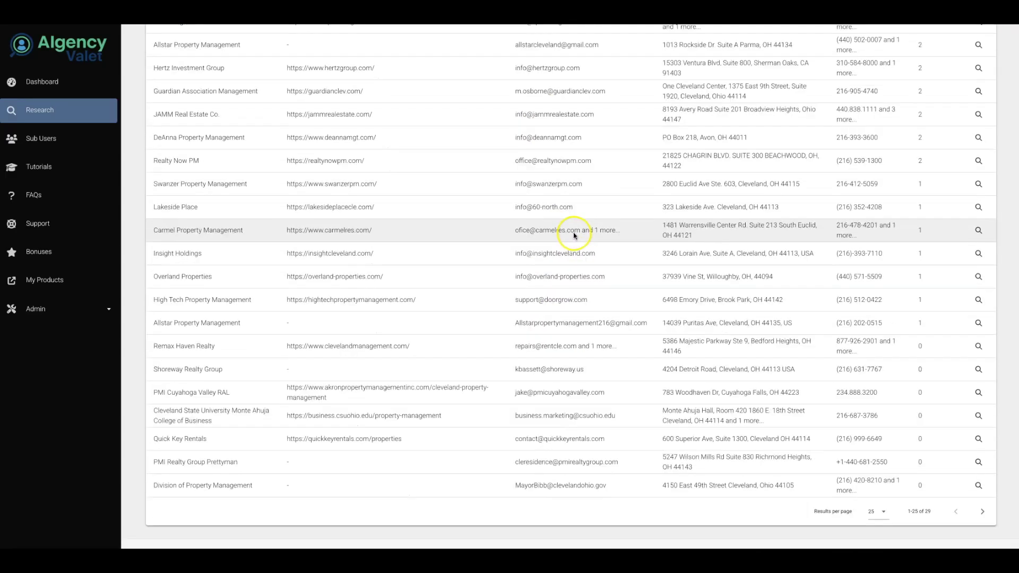
scroll(573, 228, "up", 6)
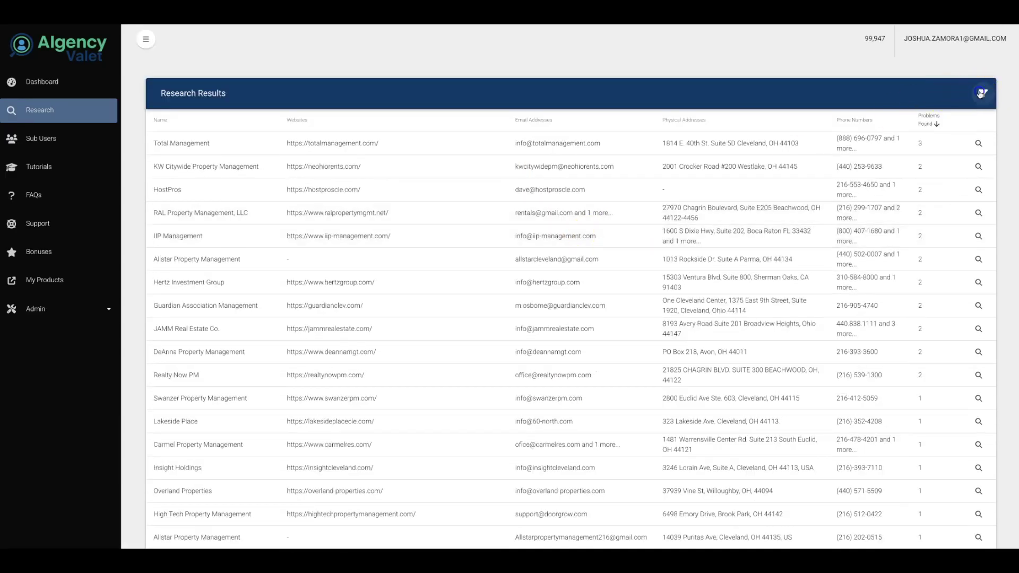
- Change the results filter from Has Email Address to Has Physical Address and look through the listed addresses
left_click(981, 94)
scroll(127, 226, "up", 5)
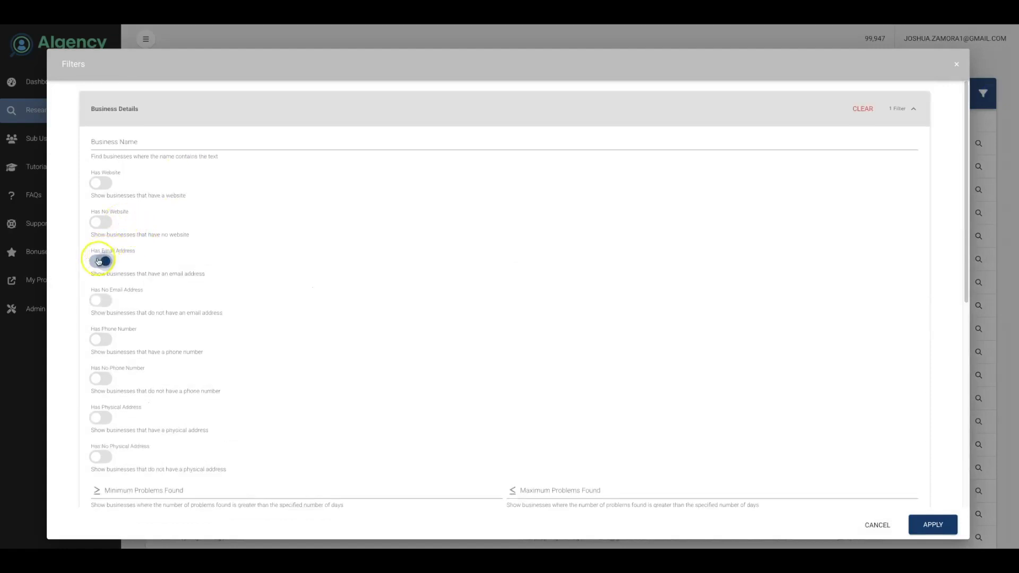
left_click(100, 261)
left_click(101, 413)
scroll(719, 496, "down", 5)
left_click(922, 521)
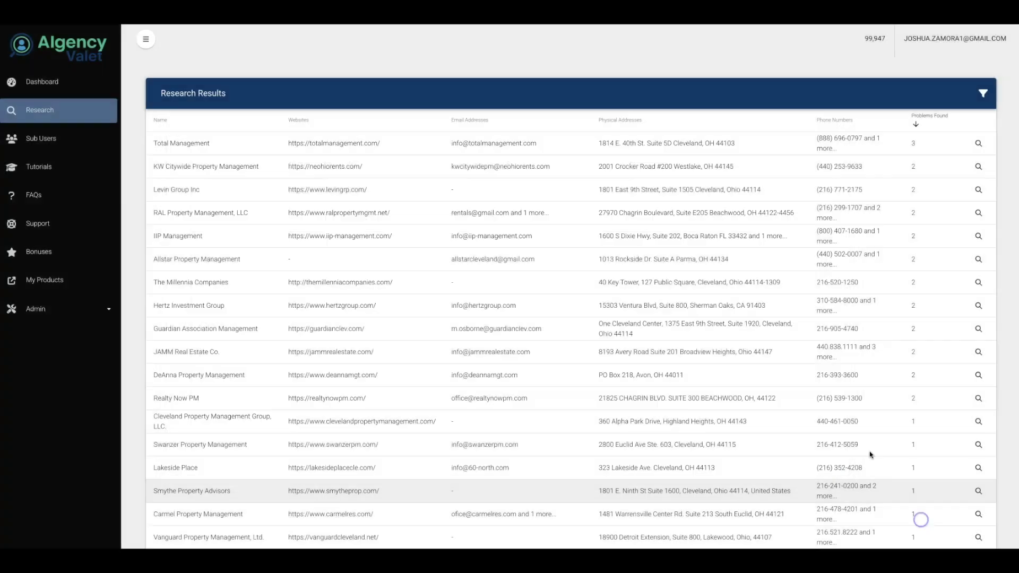
scroll(637, 180, "down", 4)
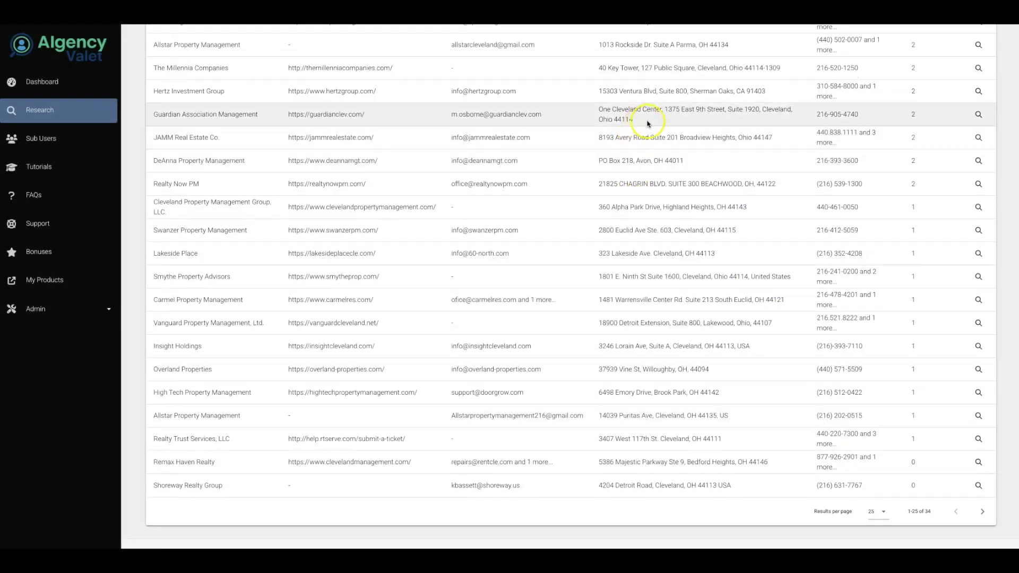
scroll(660, 353, "up", 5)
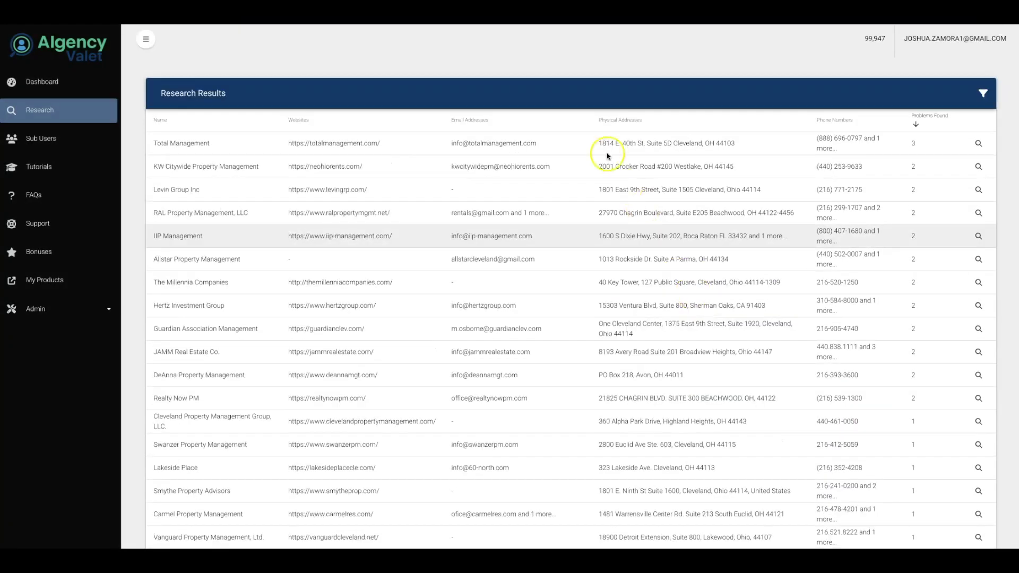
scroll(642, 348, "down", 5)
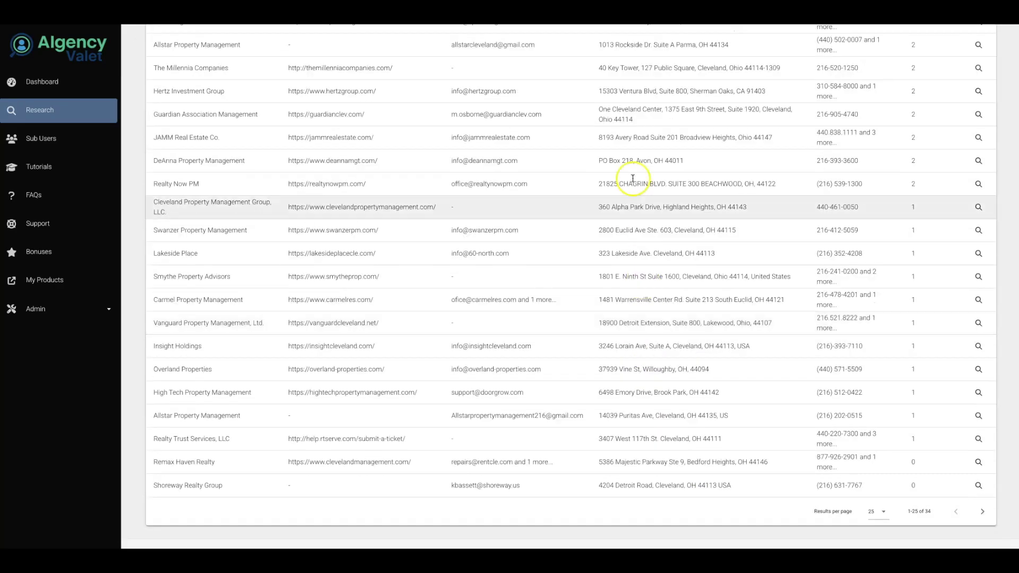
scroll(656, 239, "up", 3)
scroll(658, 297, "up", 2)
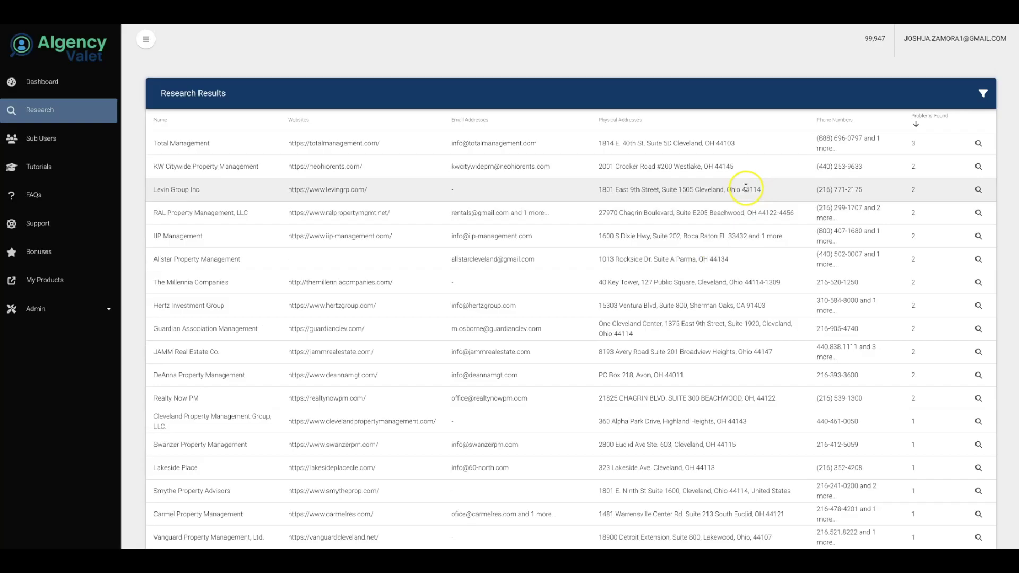
- Change the results filter from Has Physical Address to Has Phone Number and look through the listed phone numbers
left_click(984, 93)
scroll(130, 266, "up", 3)
left_click(100, 223)
left_click(98, 228)
scroll(144, 255, "up", 2)
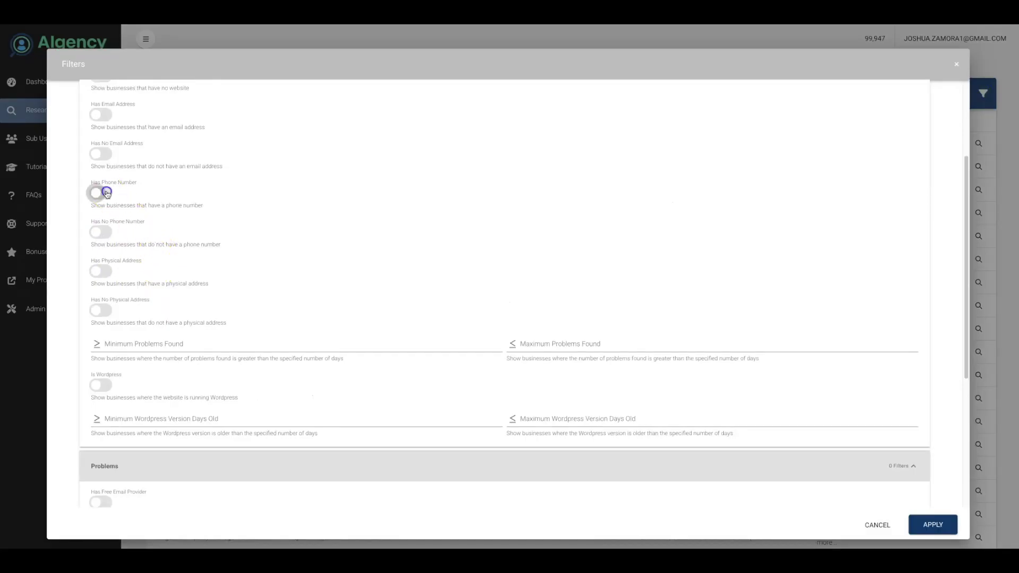
left_click(101, 193)
scroll(785, 446, "down", 5)
left_click(933, 524)
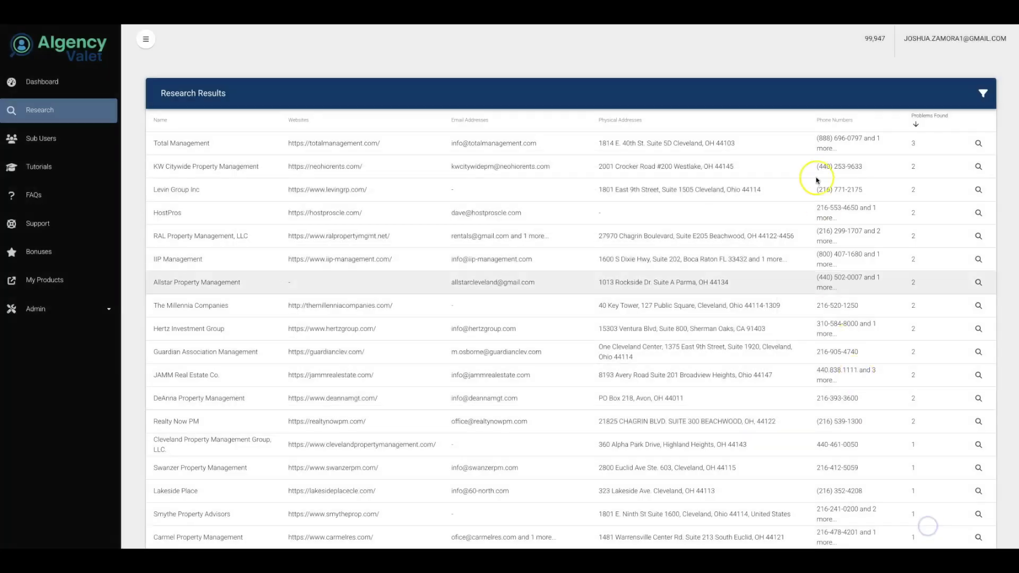
scroll(871, 278, "down", 5)
scroll(864, 278, "up", 4)
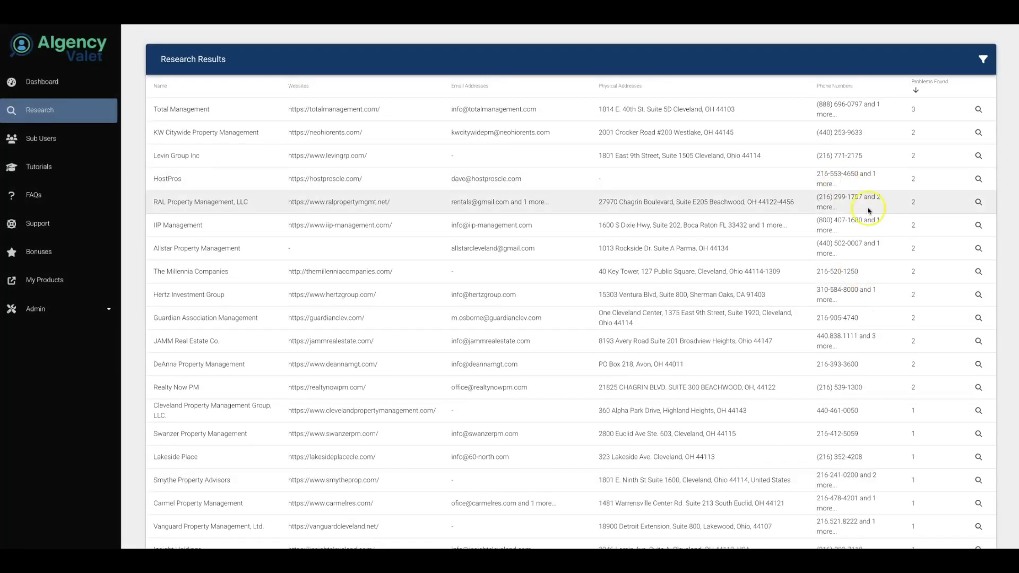
- Inspect the problems of KW Citywide Property Management, highlighting its social media and WordPress entries, and return to the research list
left_click(978, 132)
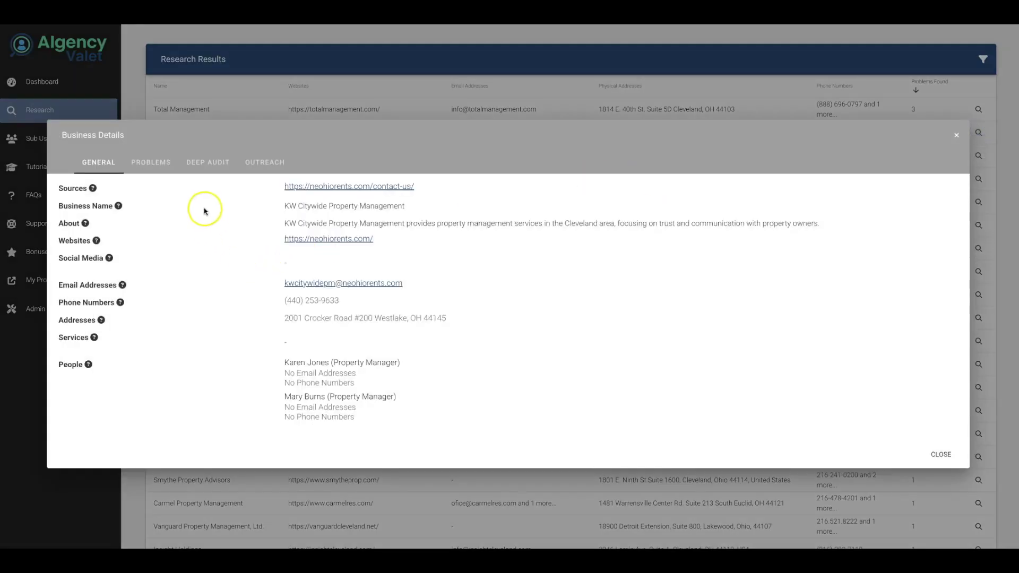
left_click(151, 162)
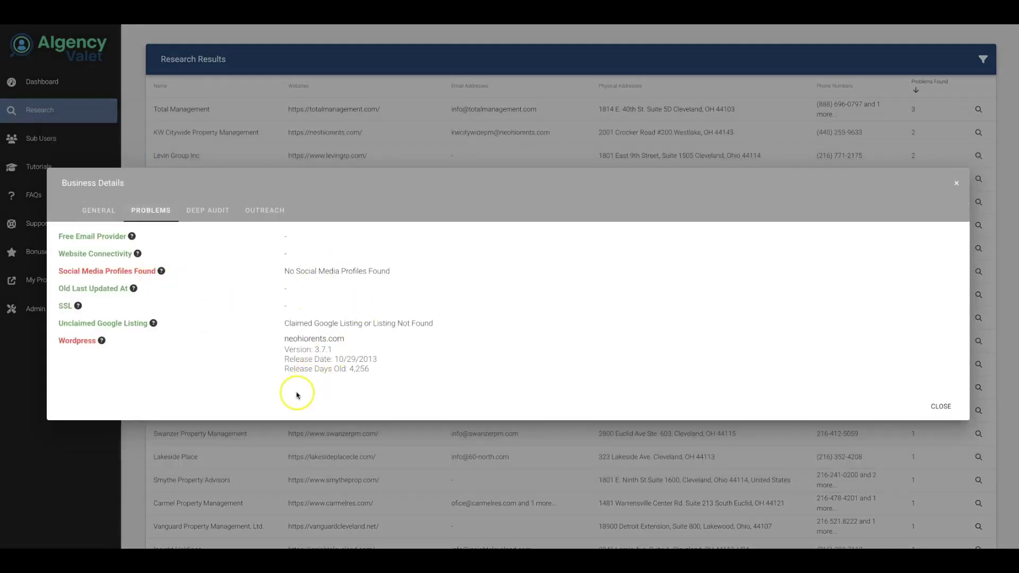
left_click_drag(278, 272, 408, 270)
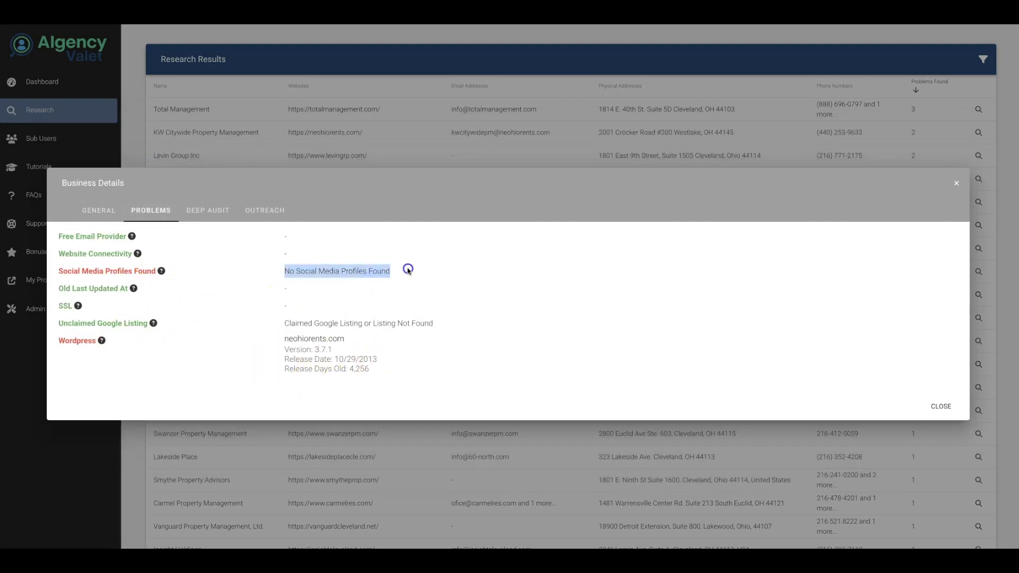
left_click_drag(272, 336, 390, 379)
left_click(370, 373)
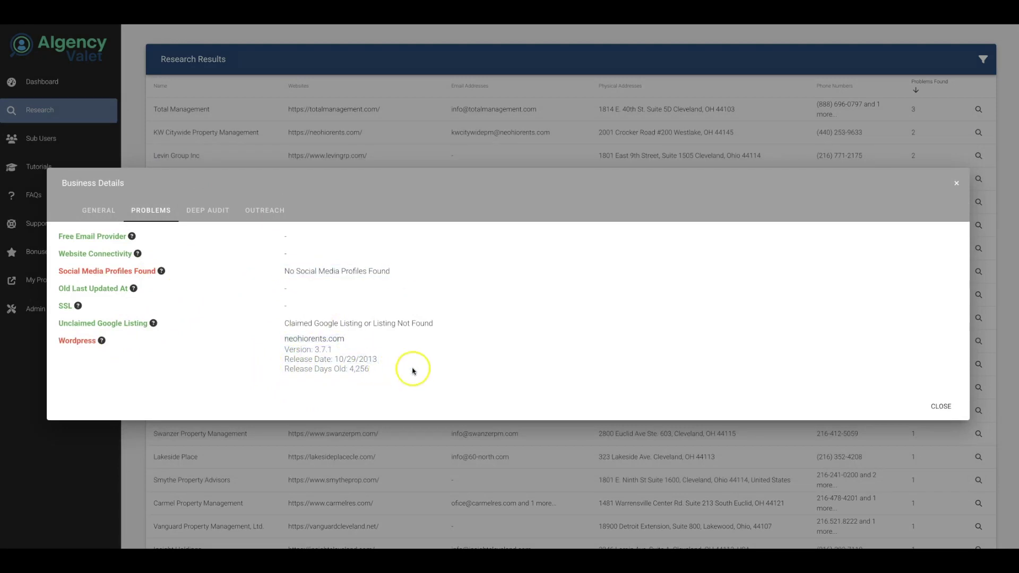
left_click(950, 406)
scroll(701, 339, "up", 1)
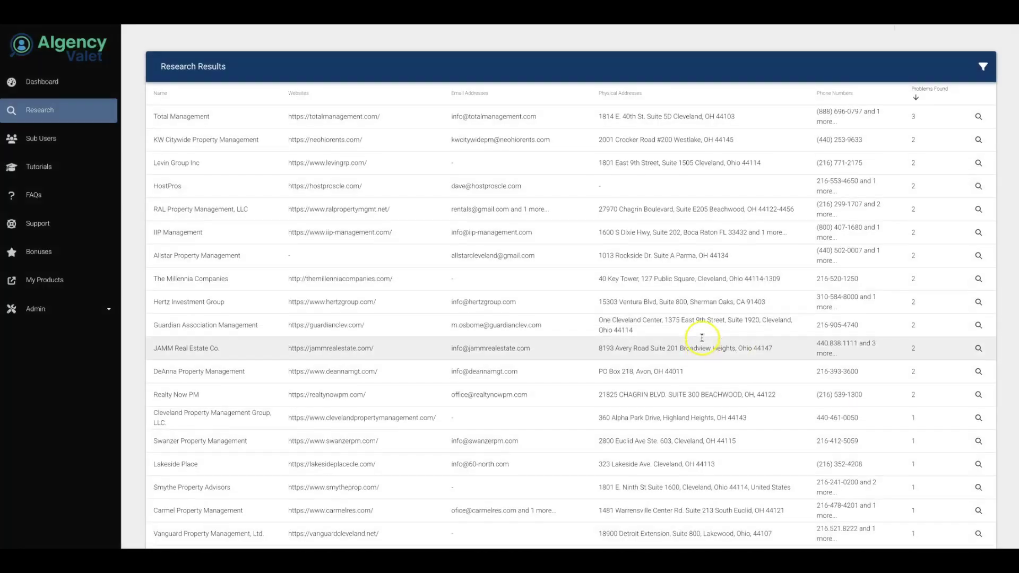
left_click(40, 110)
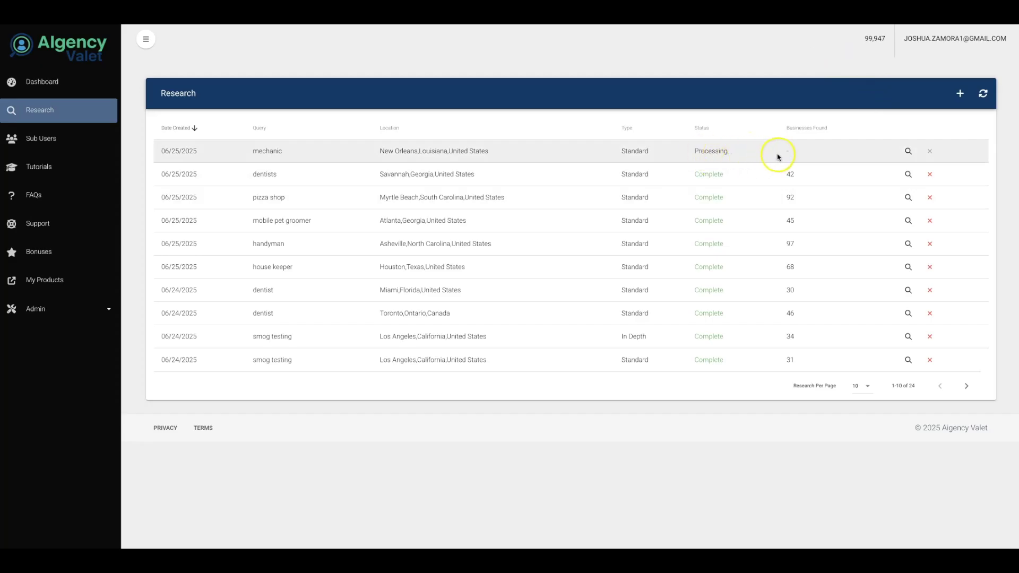
- Show 50 research entries per page and open the In Depth roofer research for Miami, Florida
left_click(855, 383)
left_click(866, 442)
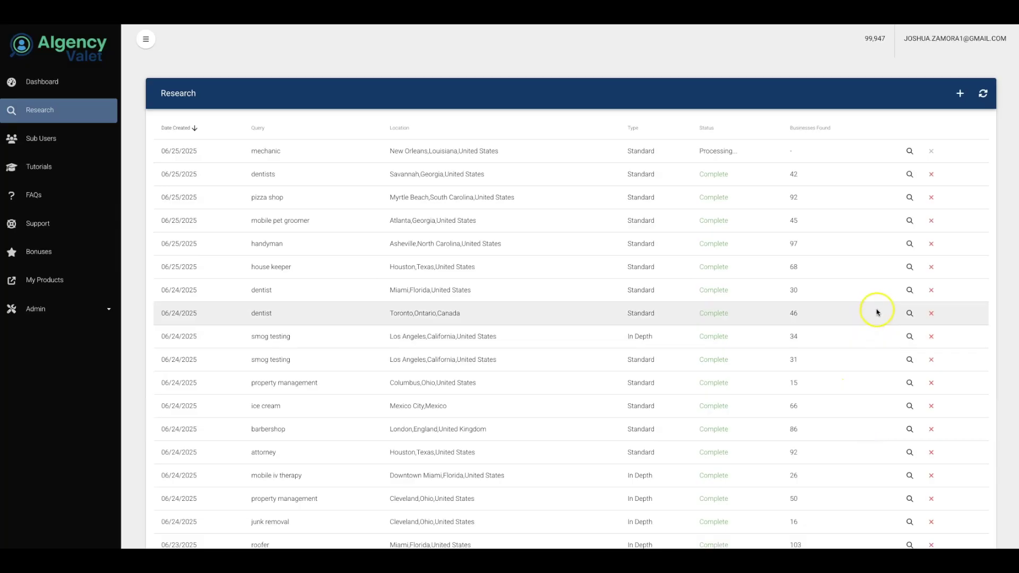
scroll(877, 312, "down", 4)
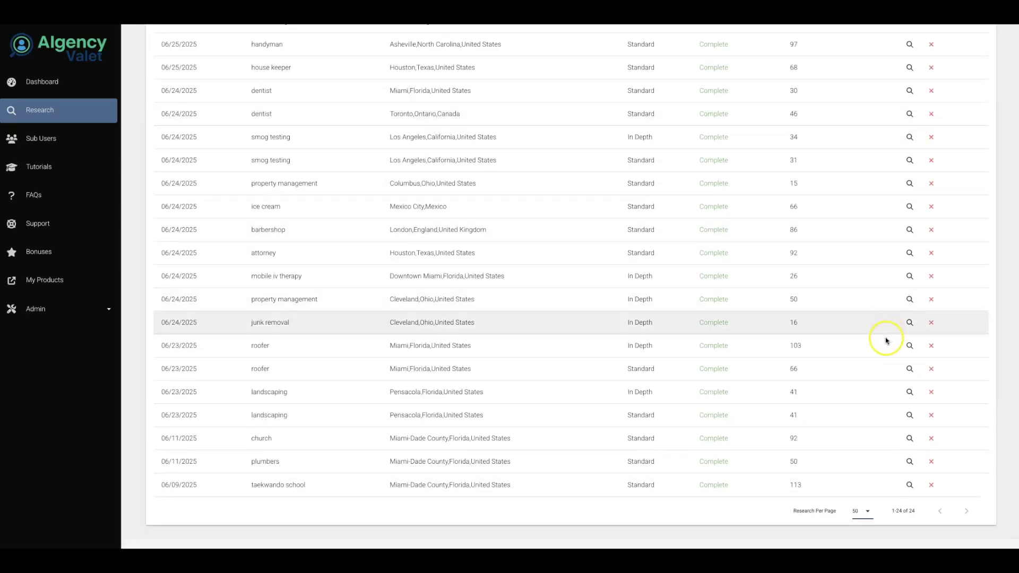
left_click(908, 345)
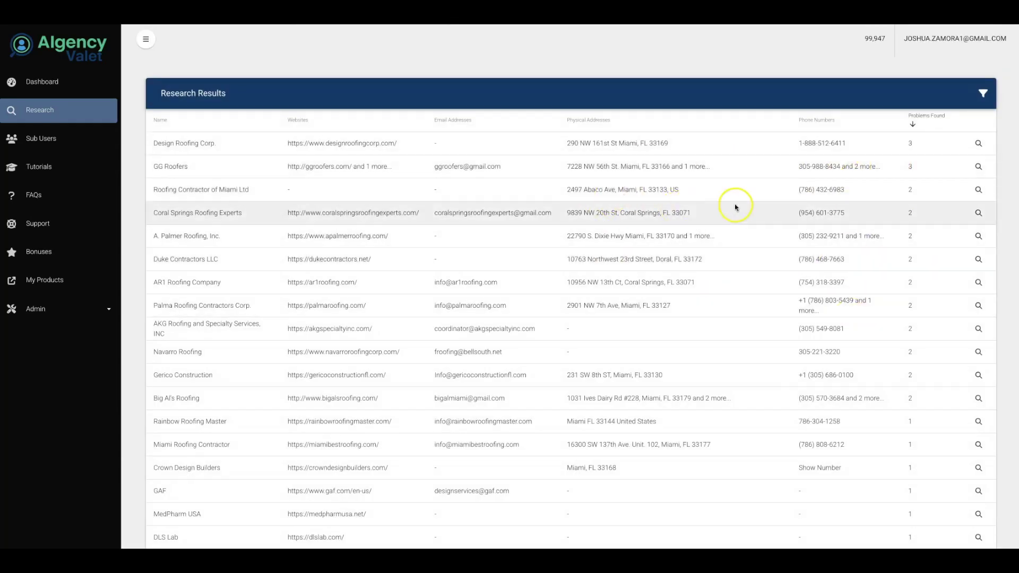
- Open the GG Roofers business details and look at the deep audit entries for its websites
left_click(976, 167)
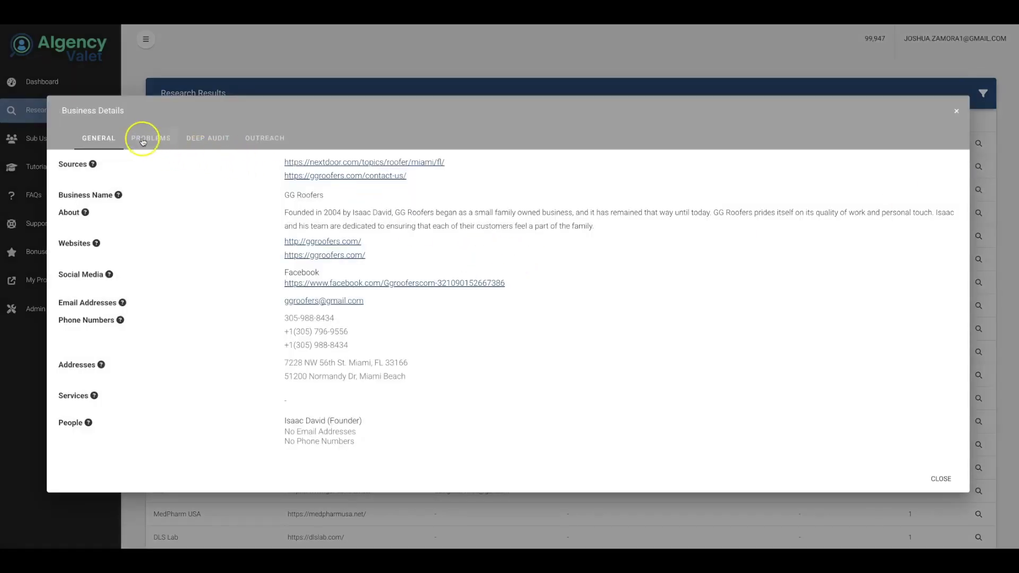
left_click(204, 139)
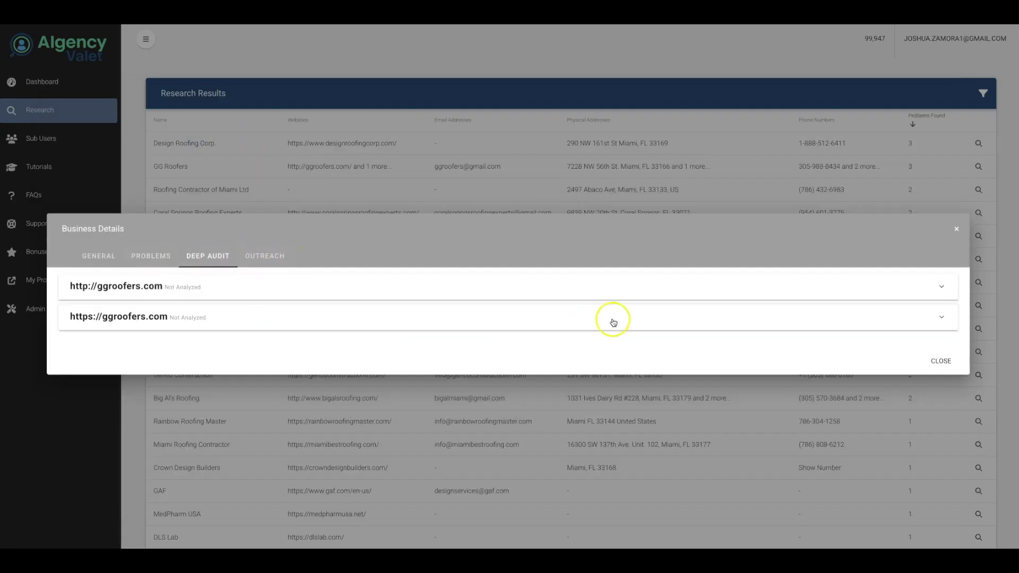
left_click(926, 330)
- Generate an outreach email for GG Roofers covering the Free Email Provider and WordPress Issues problems, and close the business details
left_click(265, 207)
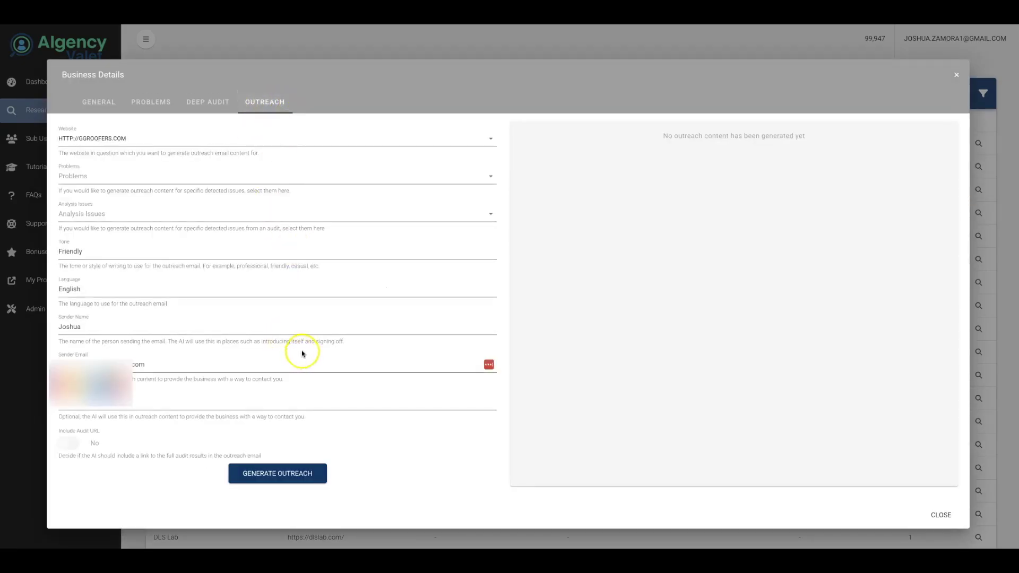
left_click(144, 178)
left_click(141, 185)
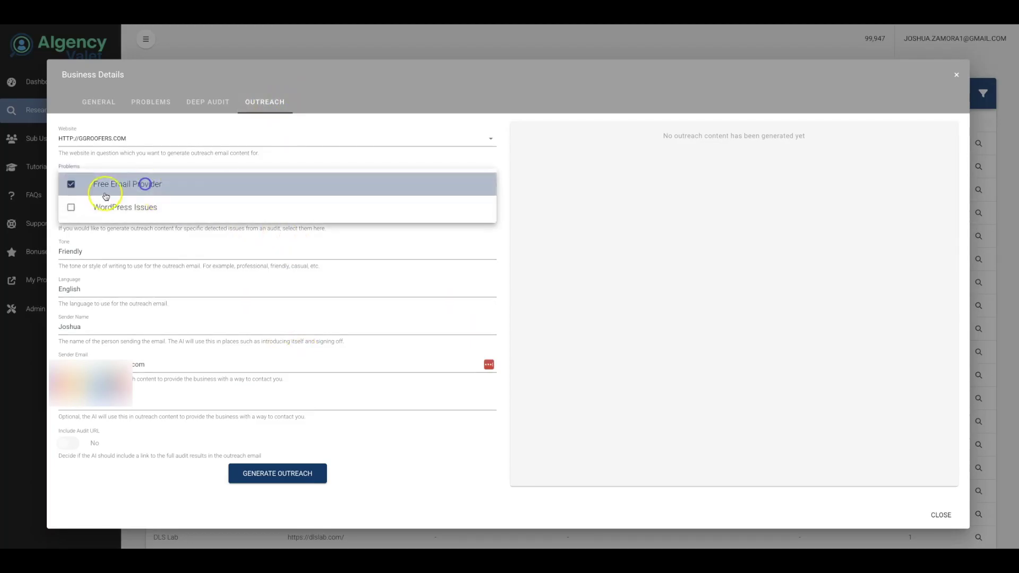
left_click(84, 207)
left_click(394, 487)
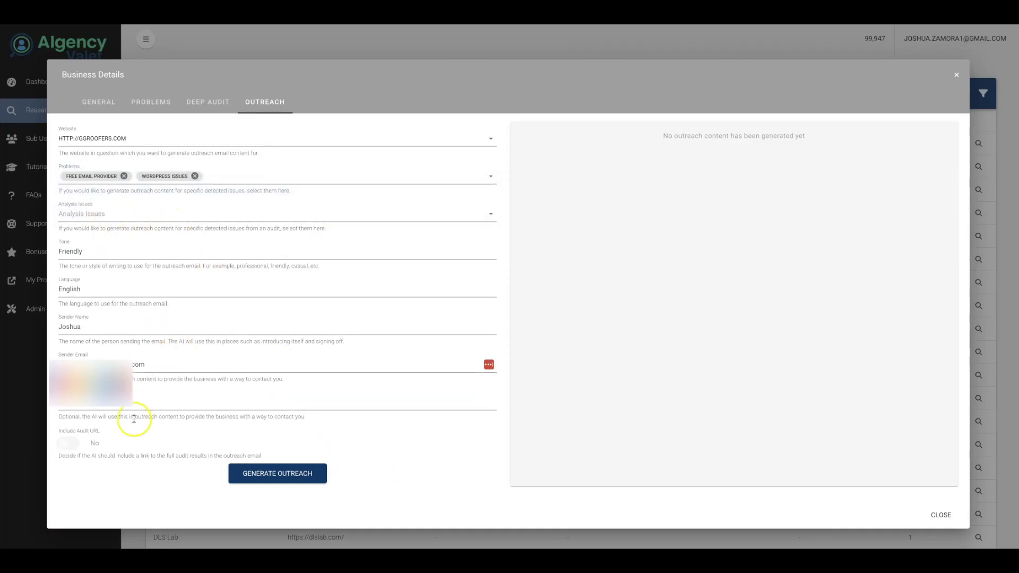
left_click(250, 465)
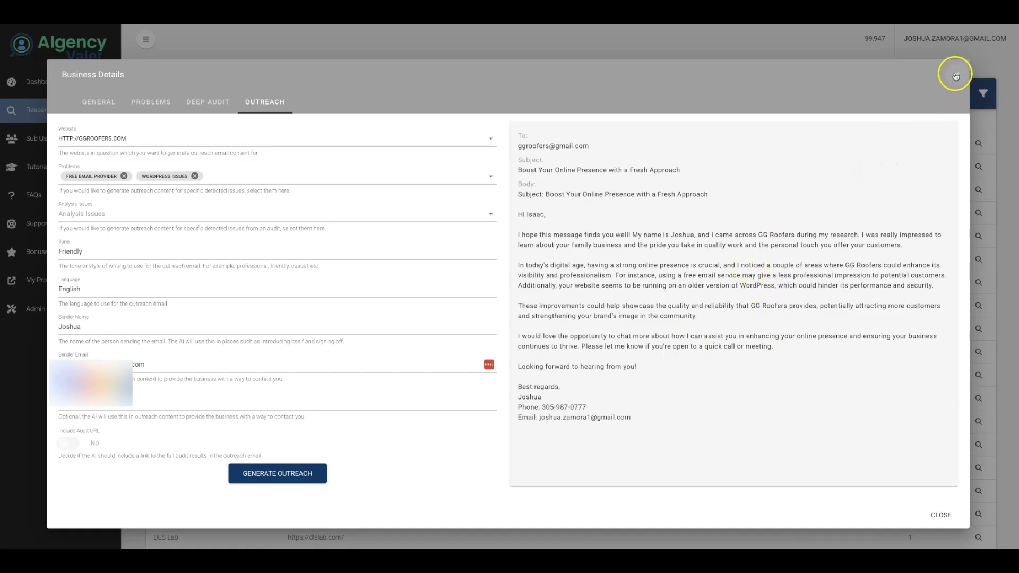
left_click(955, 77)
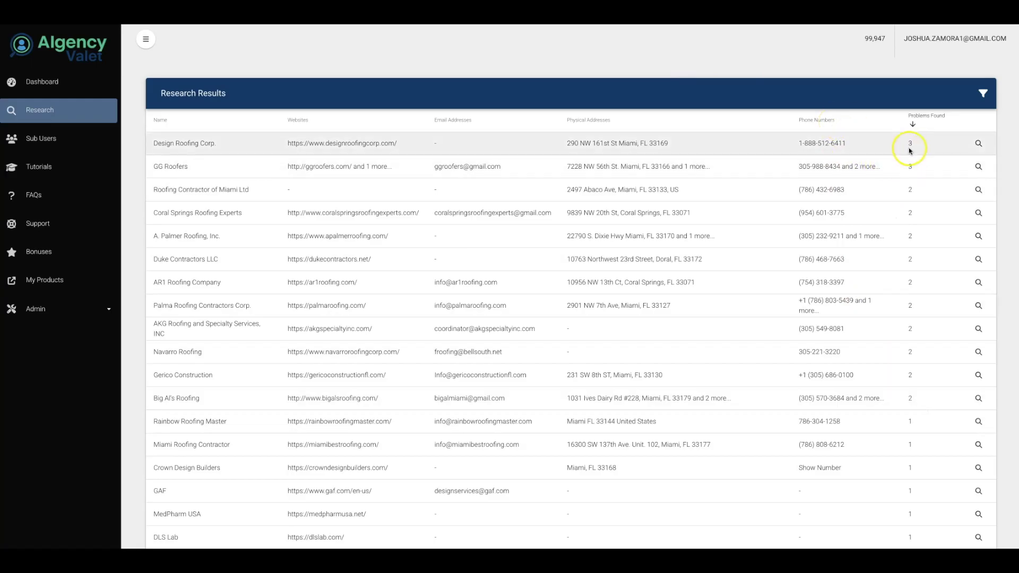
left_click(974, 145)
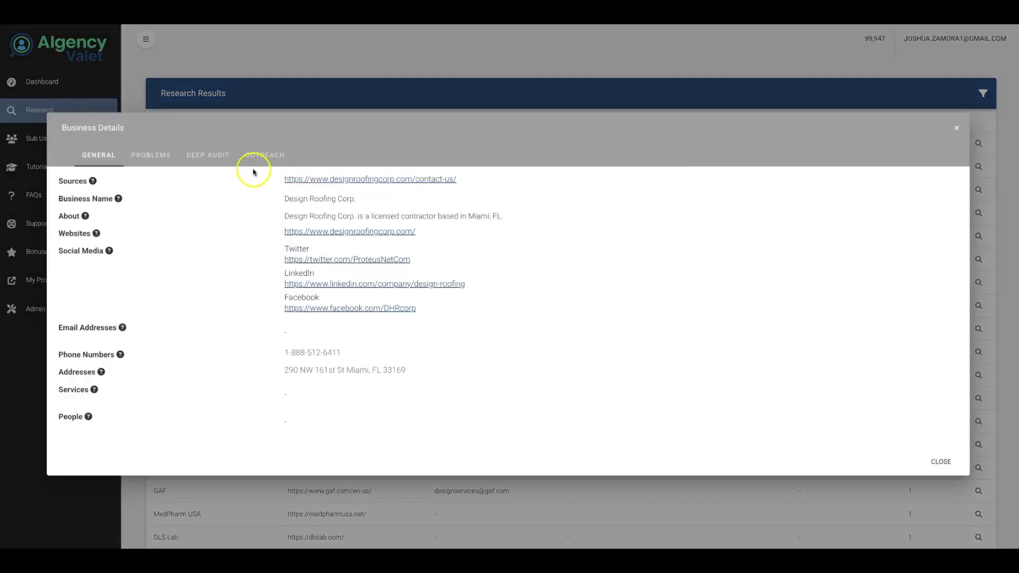
left_click(222, 159)
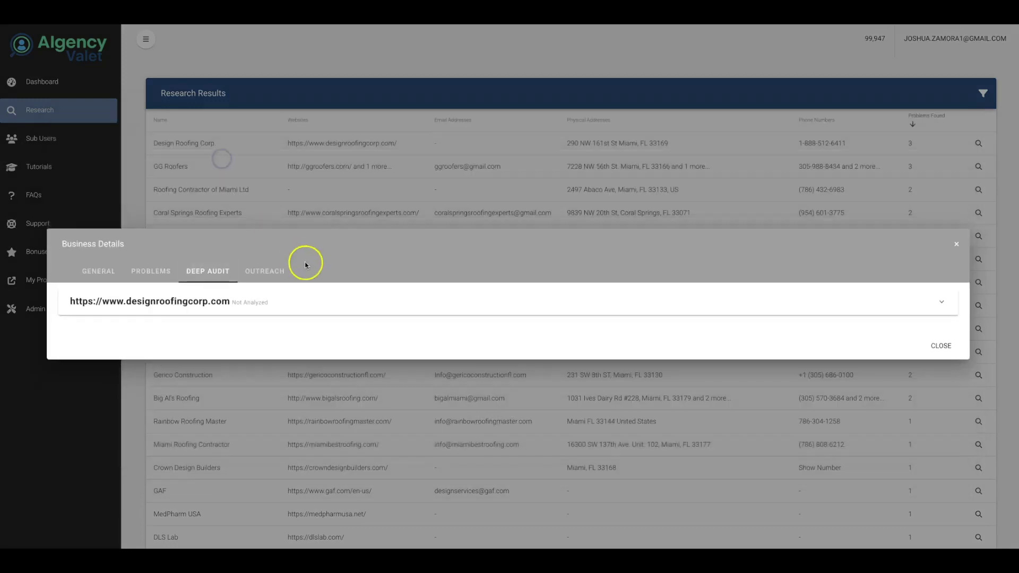
left_click(943, 302)
left_click(507, 340)
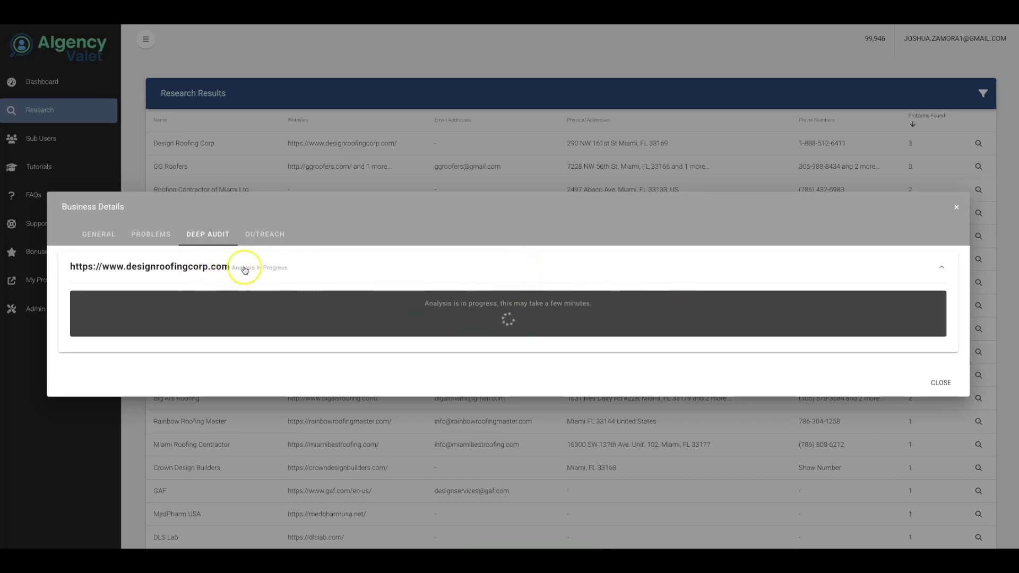
- Review Design Roofing Corp.'s detected problems, including website connectivity and WordPress version, and check back on its deep audit
left_click(150, 233)
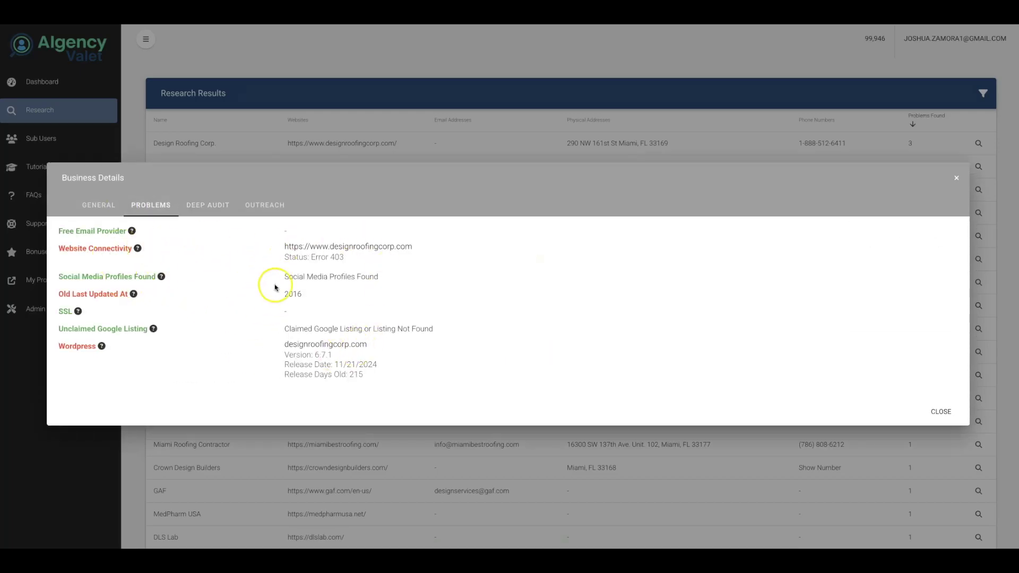
left_click(209, 208)
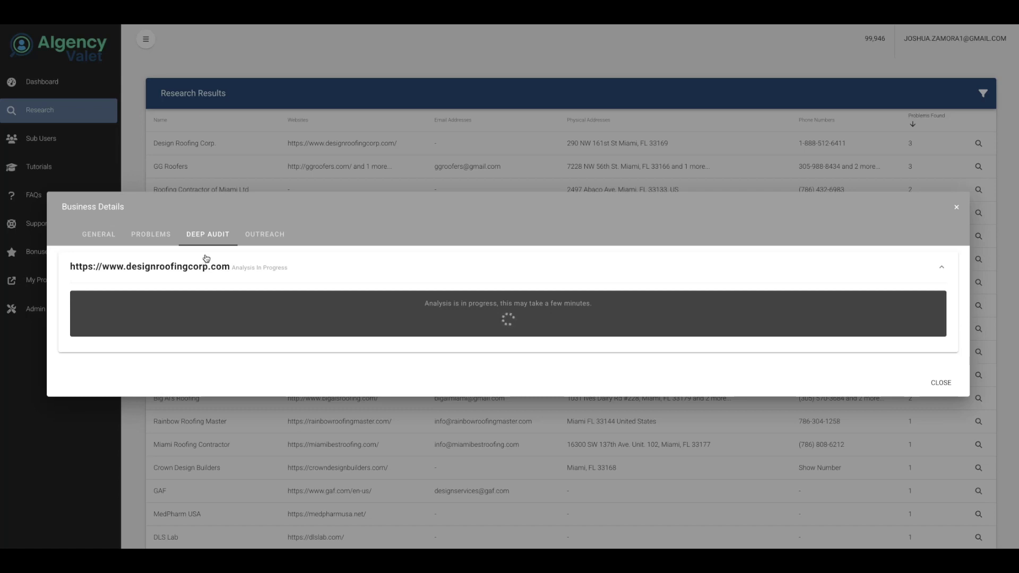
left_click(151, 234)
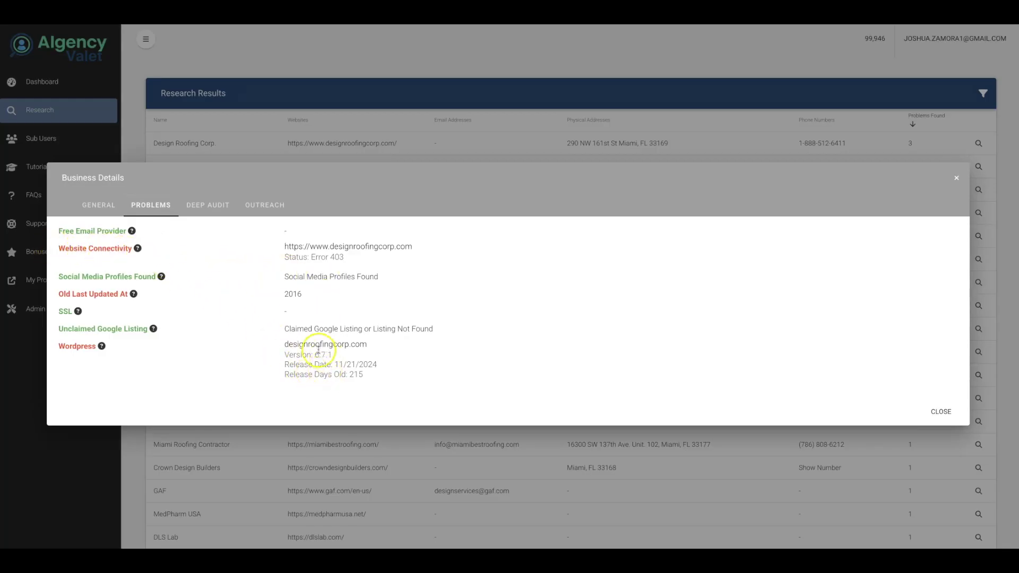
left_click(215, 204)
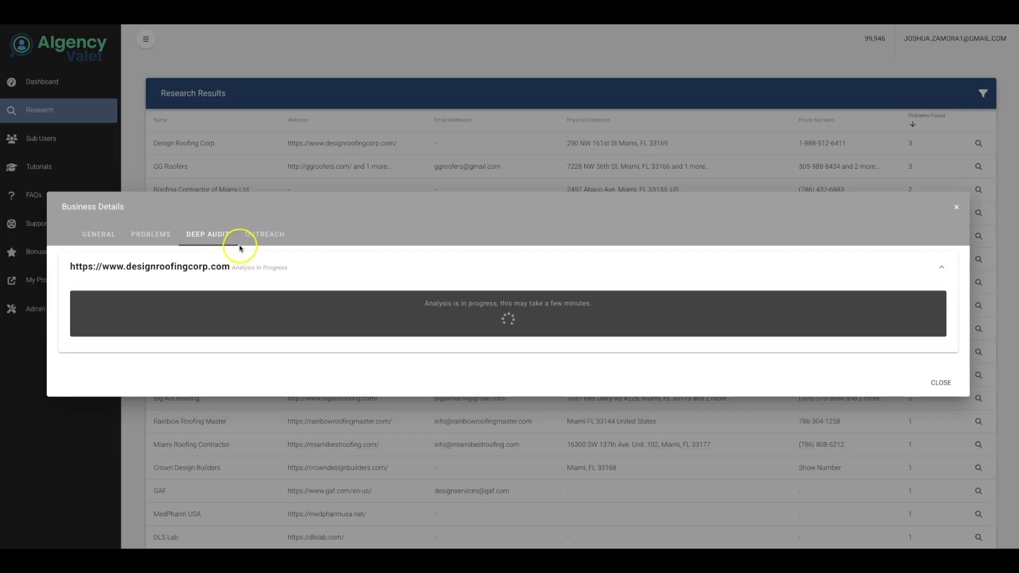
left_click(232, 245)
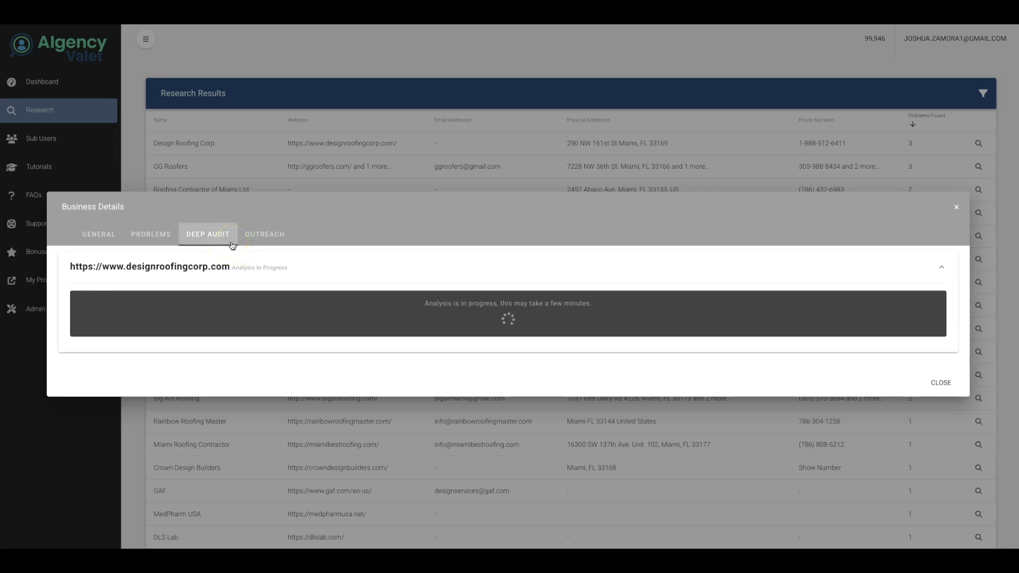